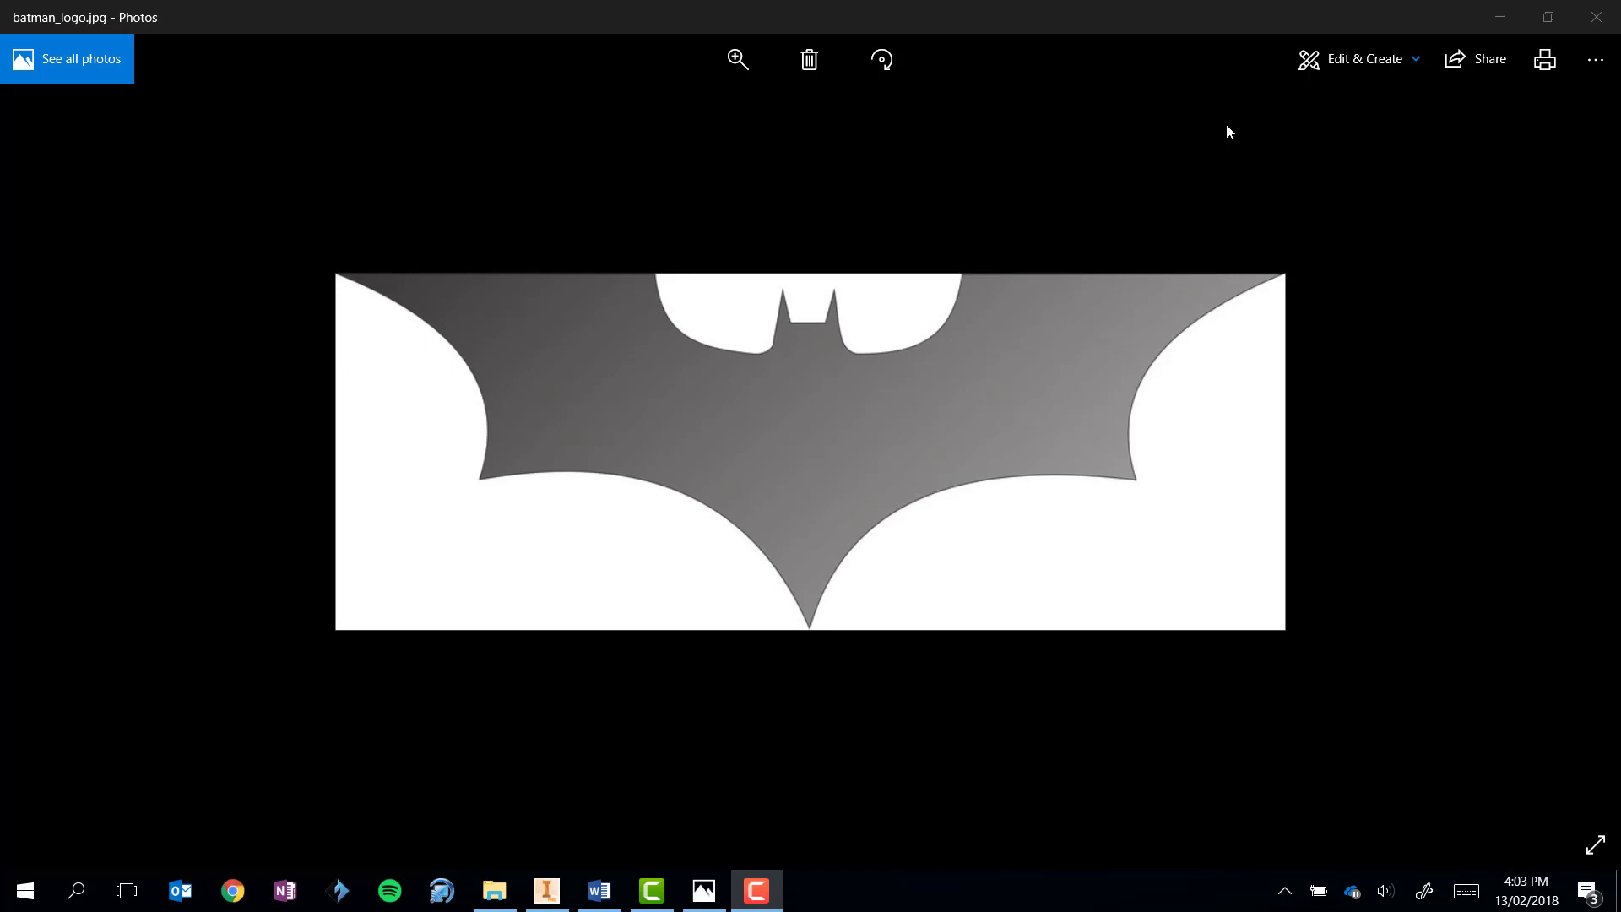
- Start a new 2D sketch in Part6 and load batman_logo.jpg for placement
left_click(546, 890)
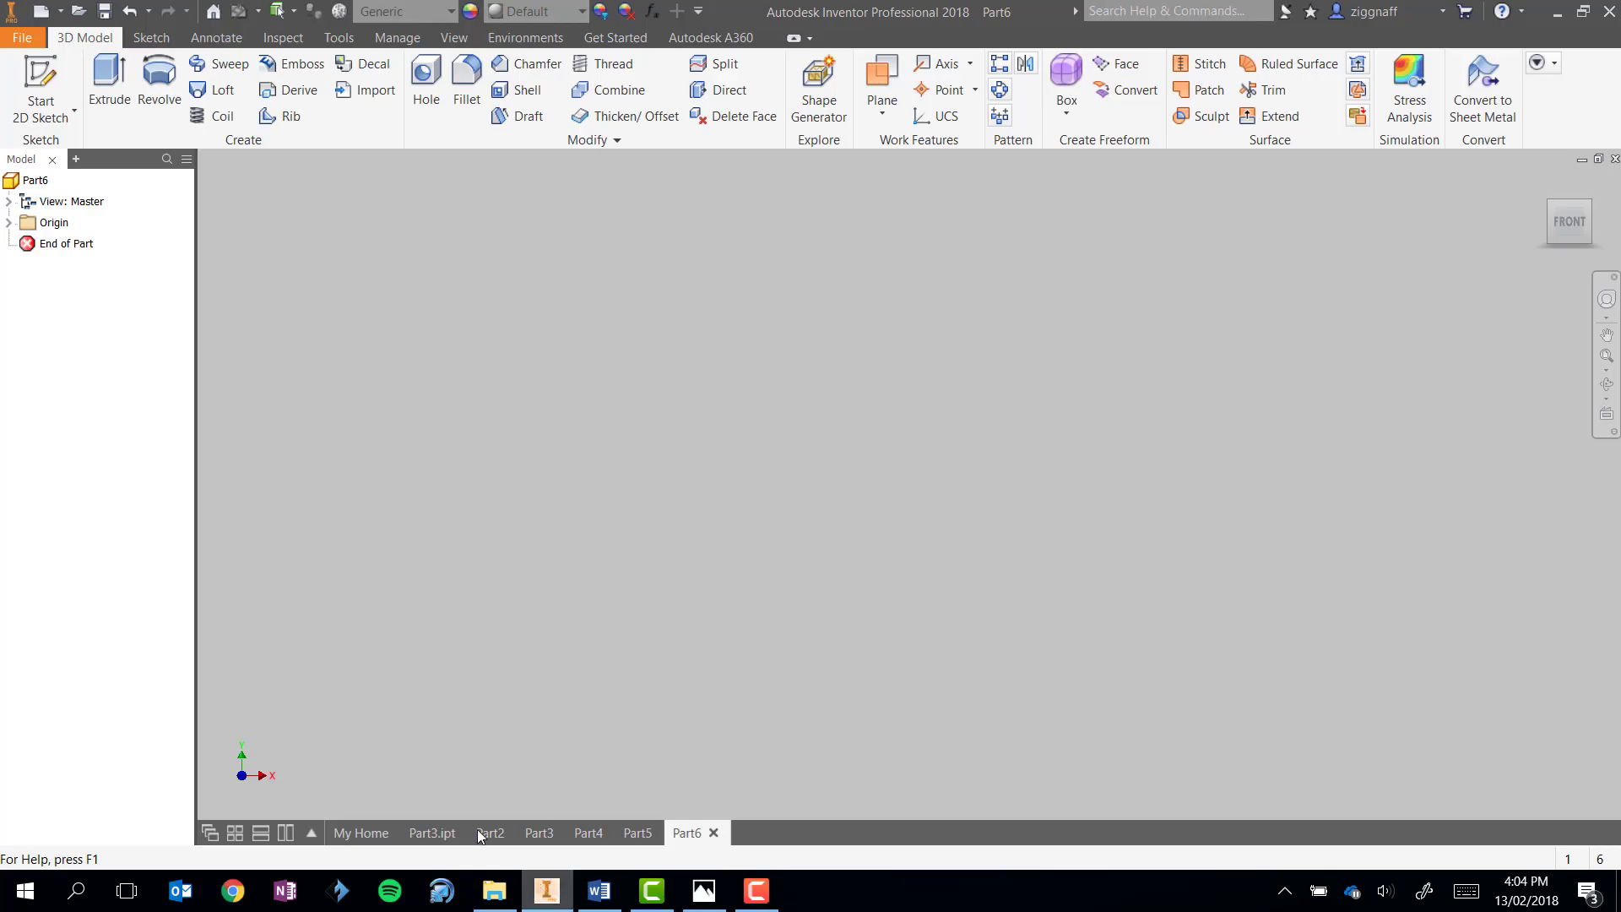
left_click(47, 80)
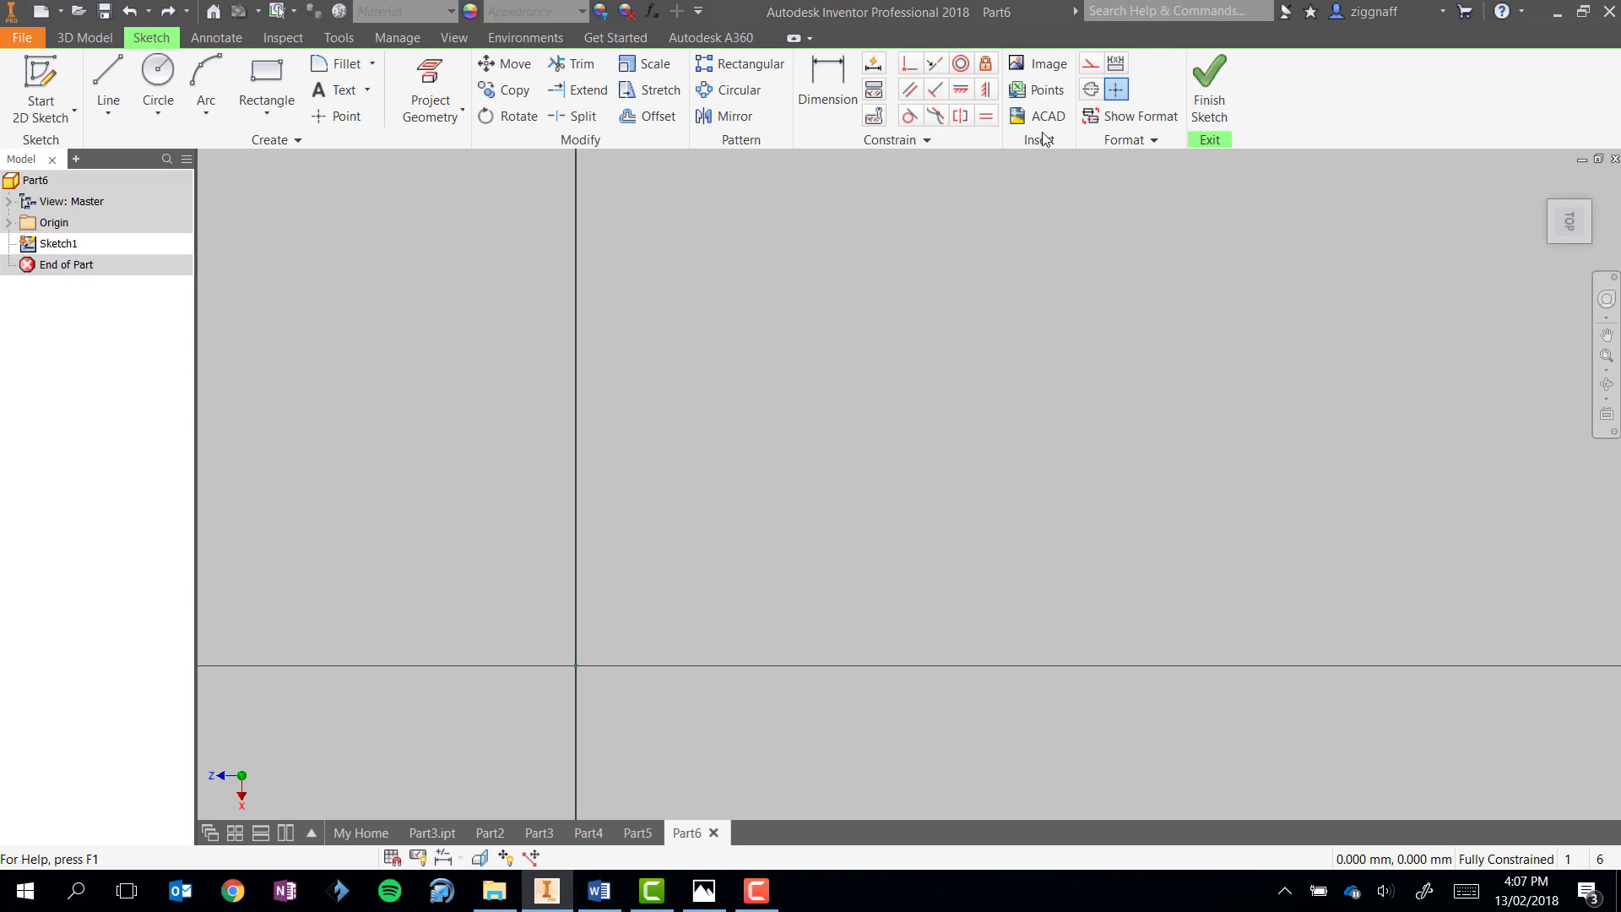
left_click(1050, 67)
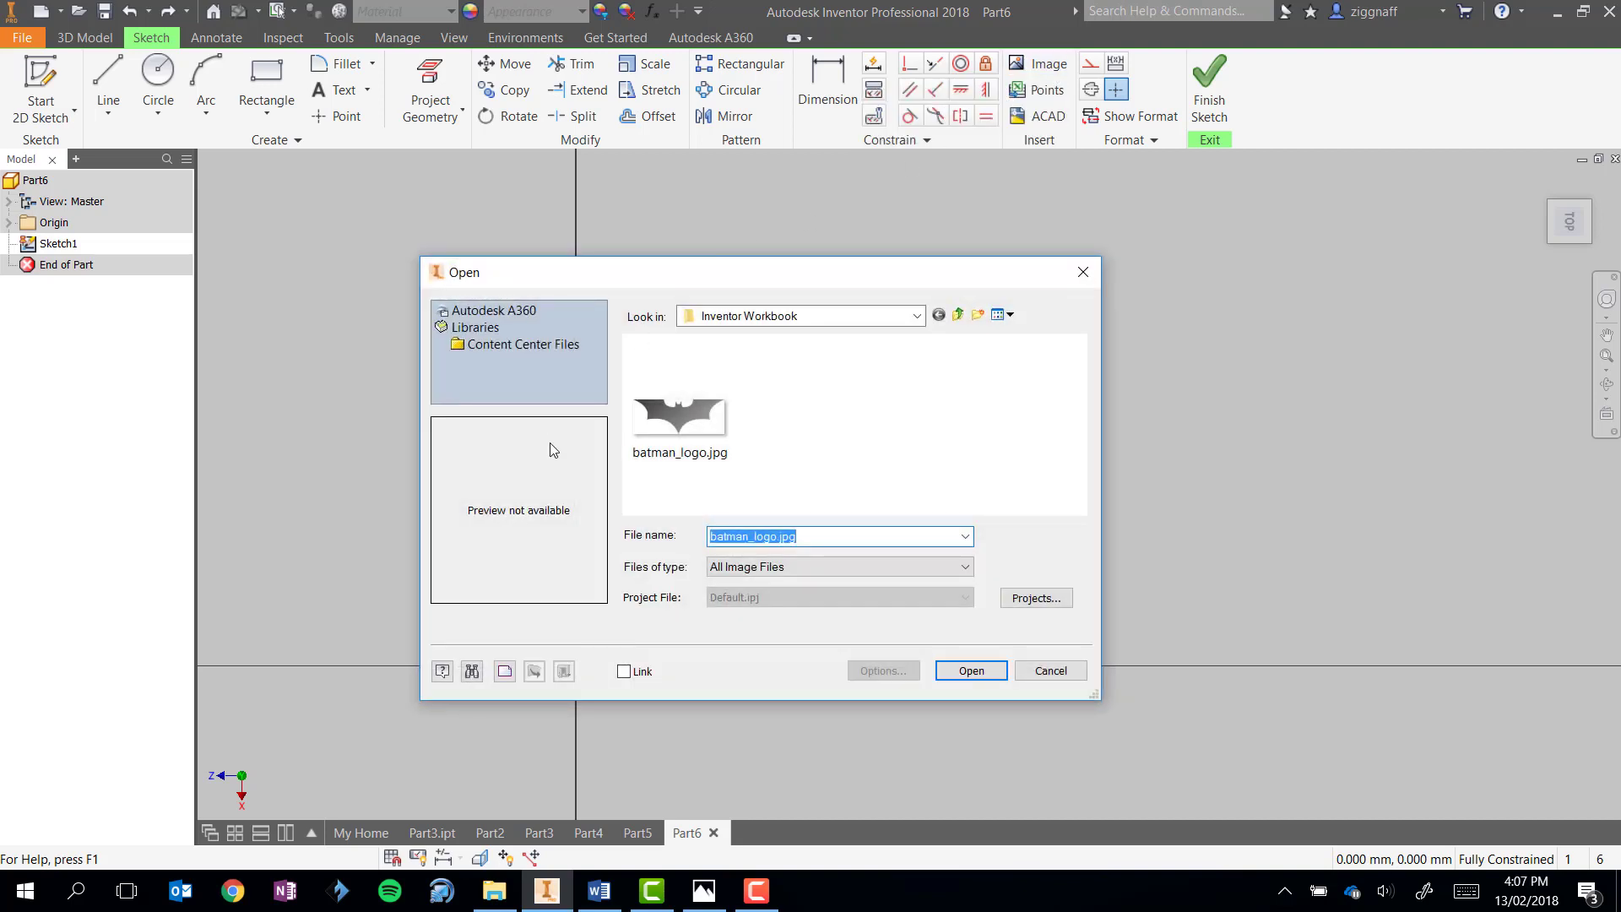
left_click(672, 434)
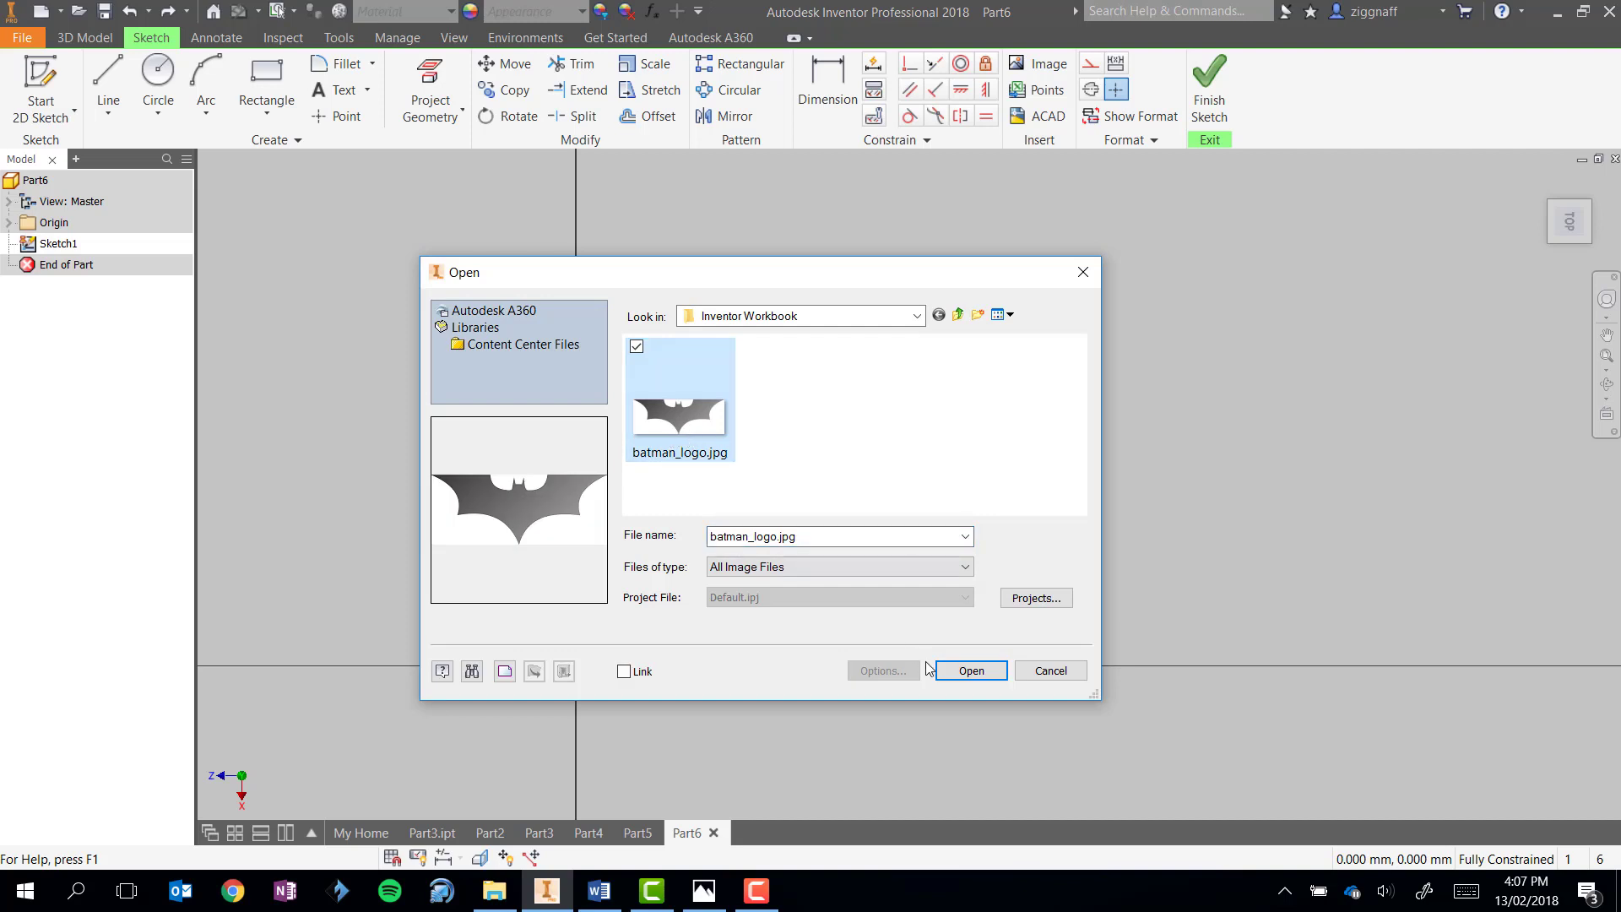
left_click(967, 670)
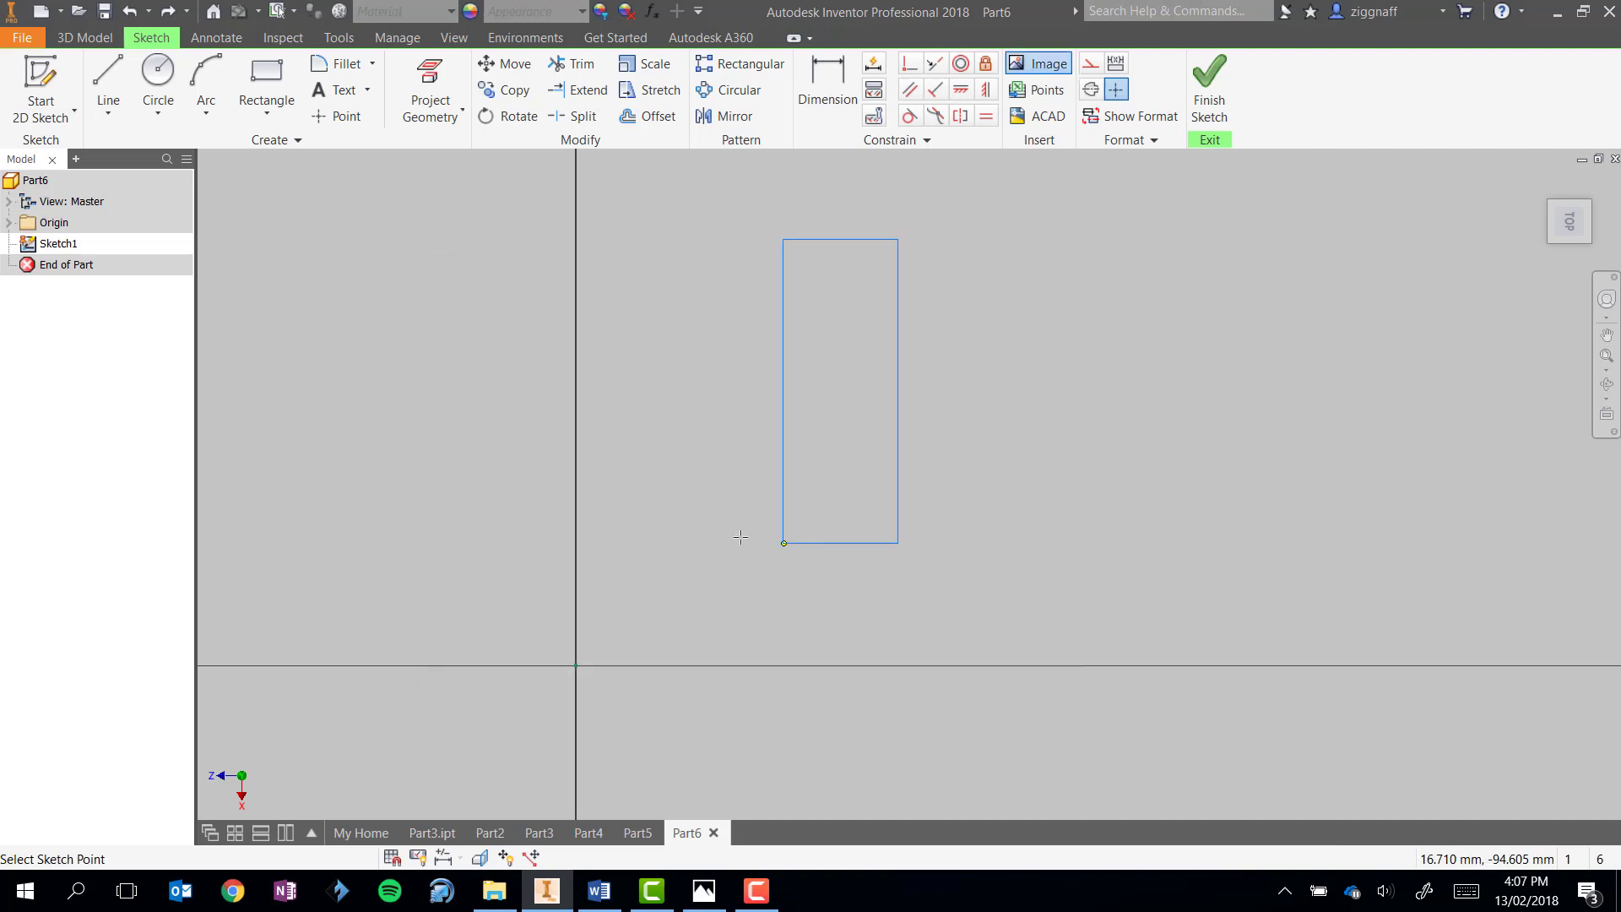
- Place batman_logo.jpg with its corner at the origin and undo the two extra copies
left_click(593, 653)
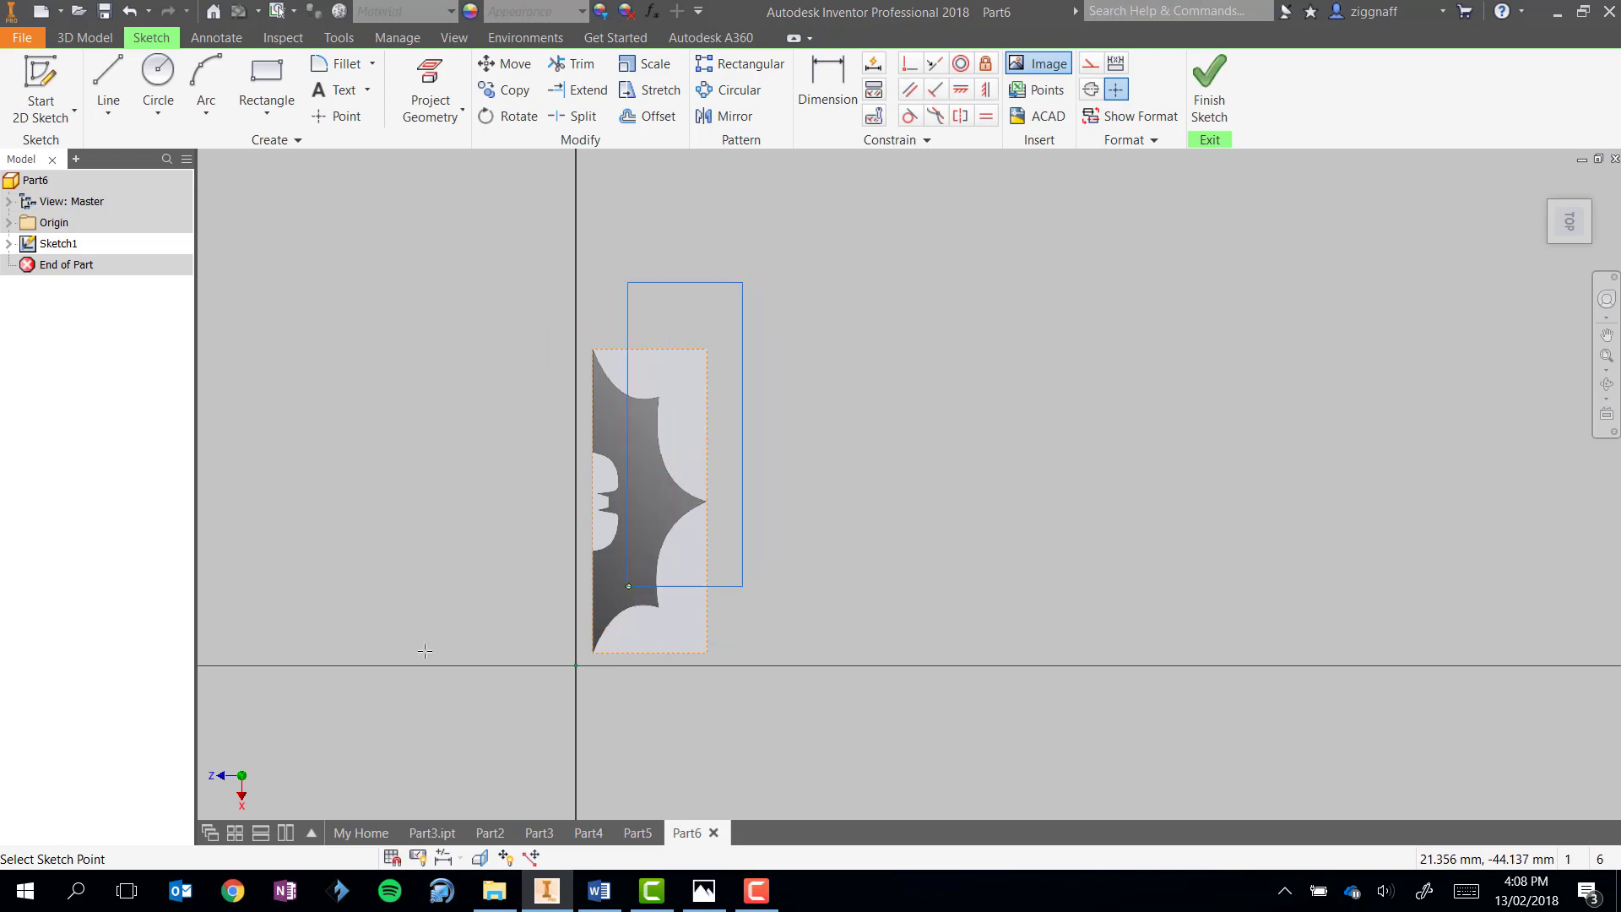
left_click(778, 568)
left_click(1045, 518)
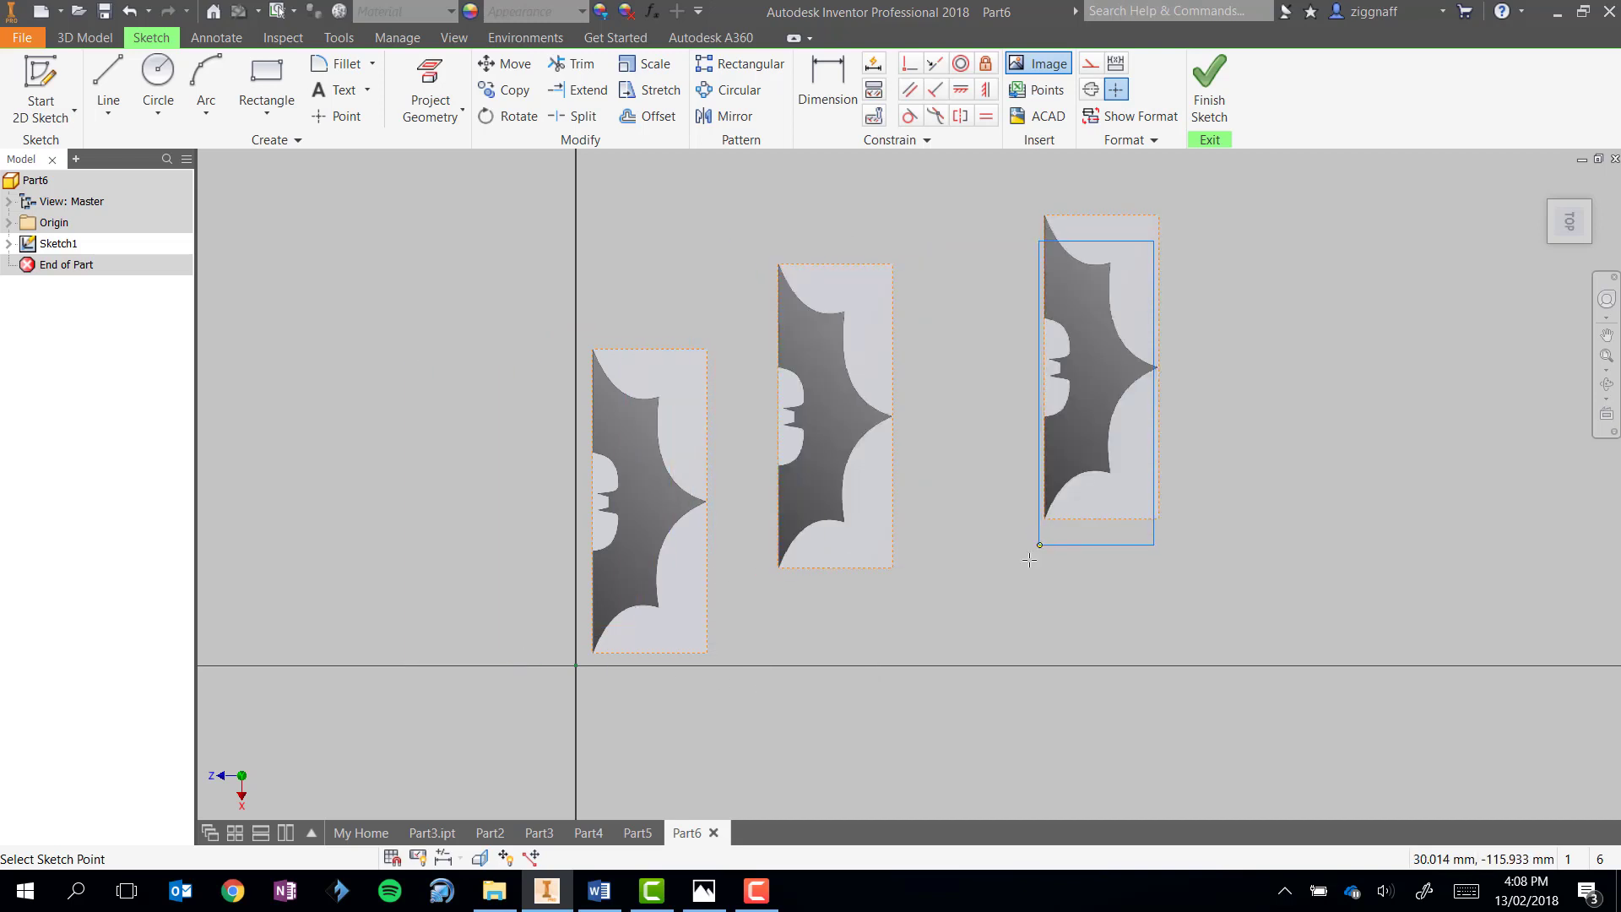
key("ctrl+z")
key("ctrl+z")
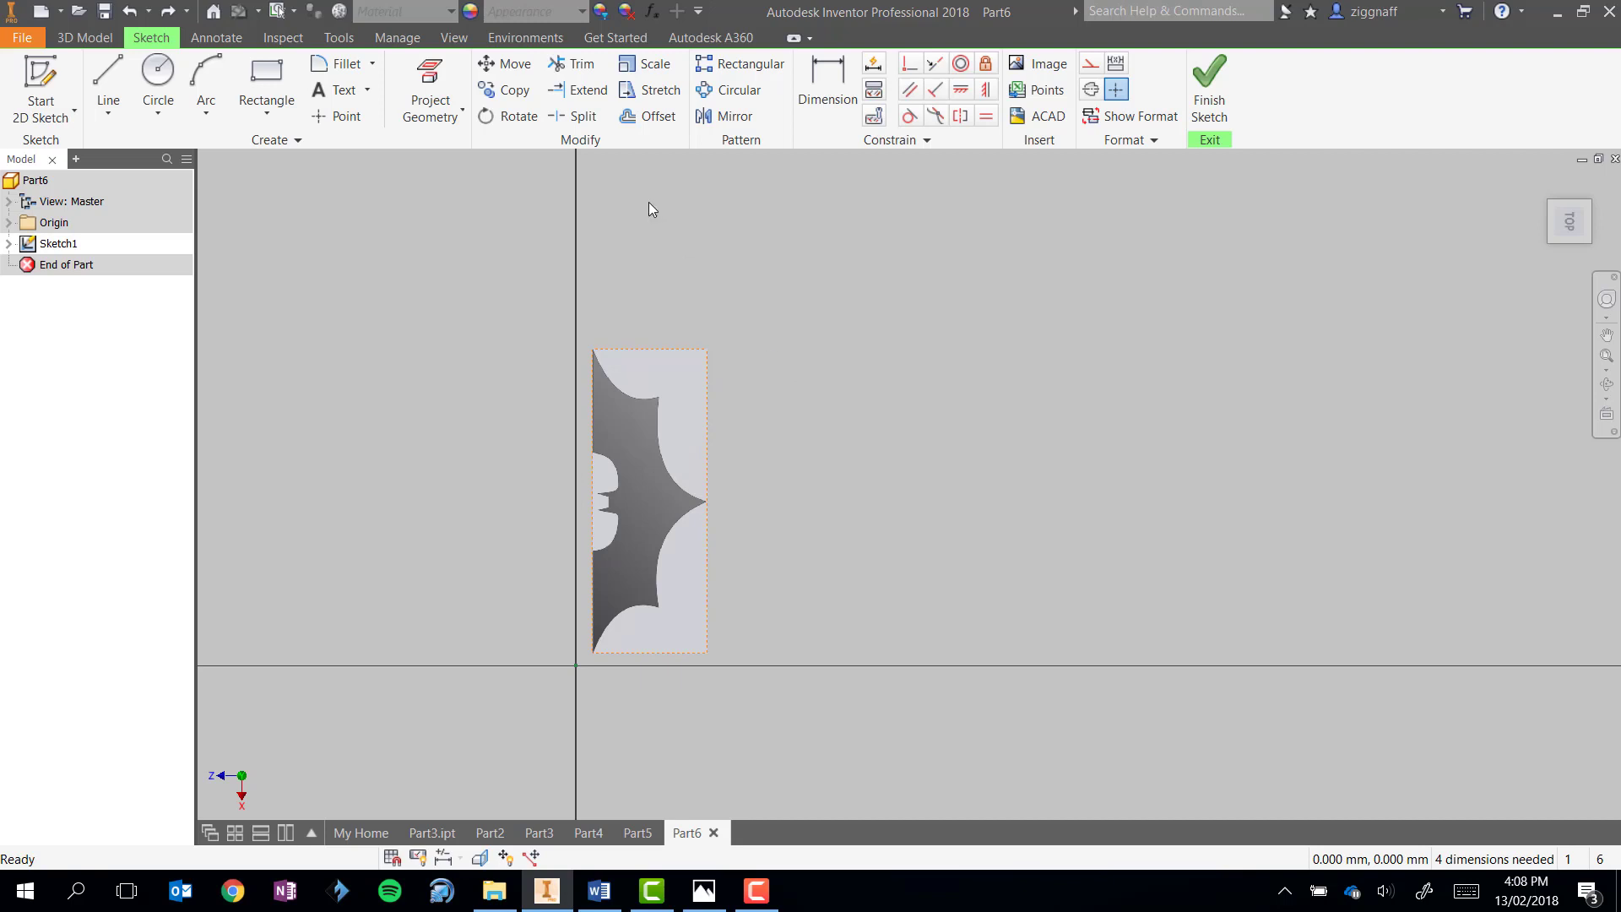
- Rotate the bat image 270° about its bottom-left corner so it stands upright
left_click(507, 118)
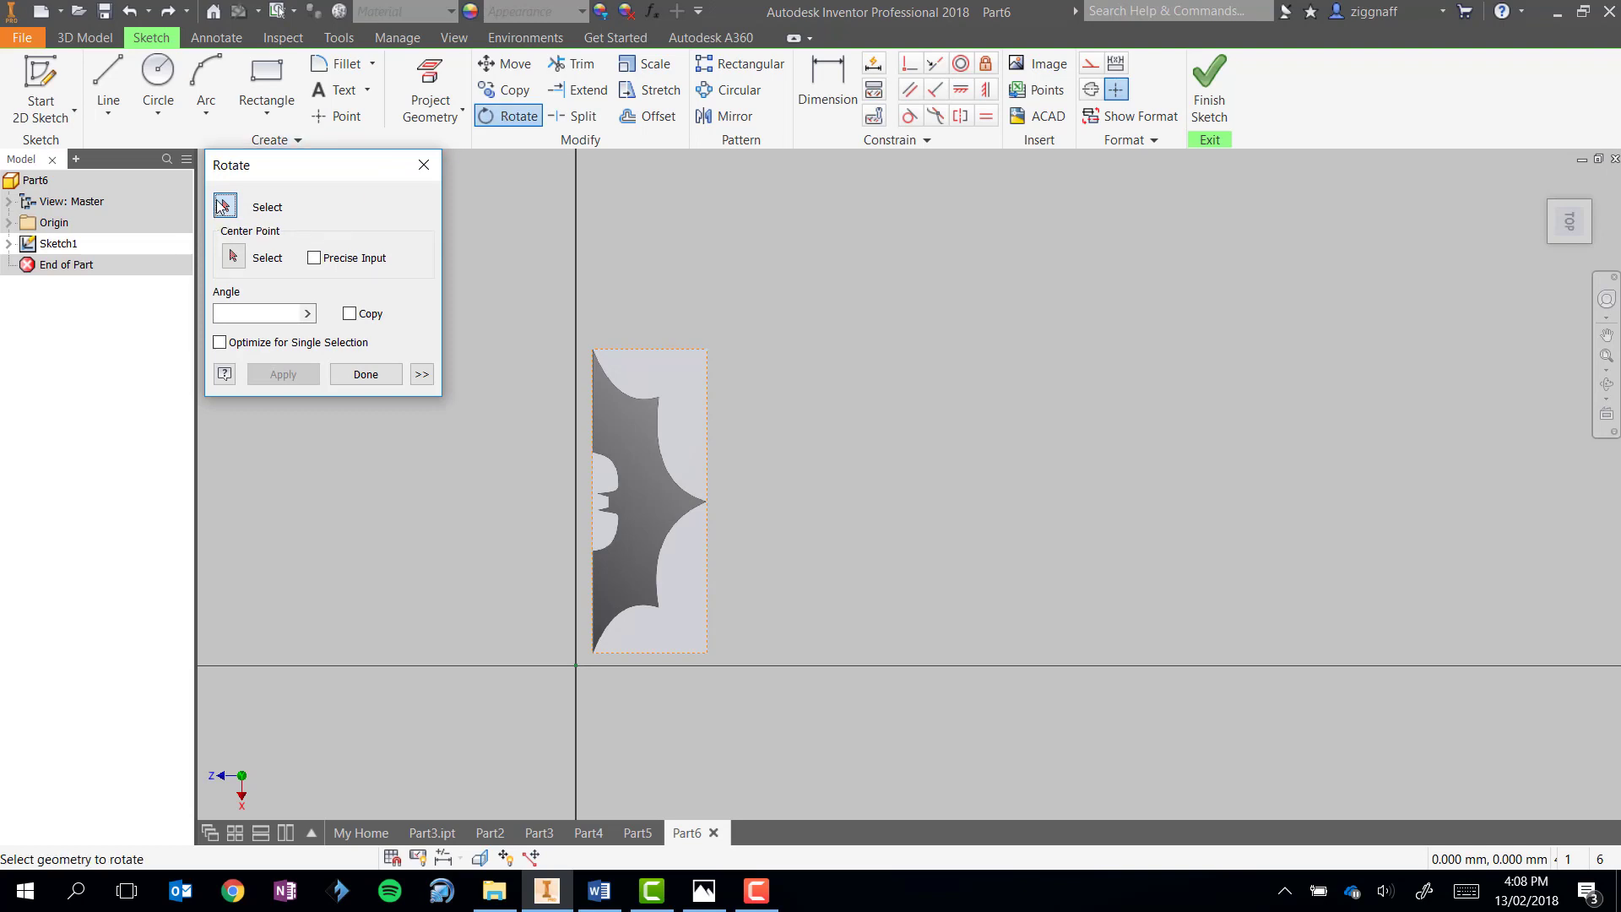
left_click(649, 467)
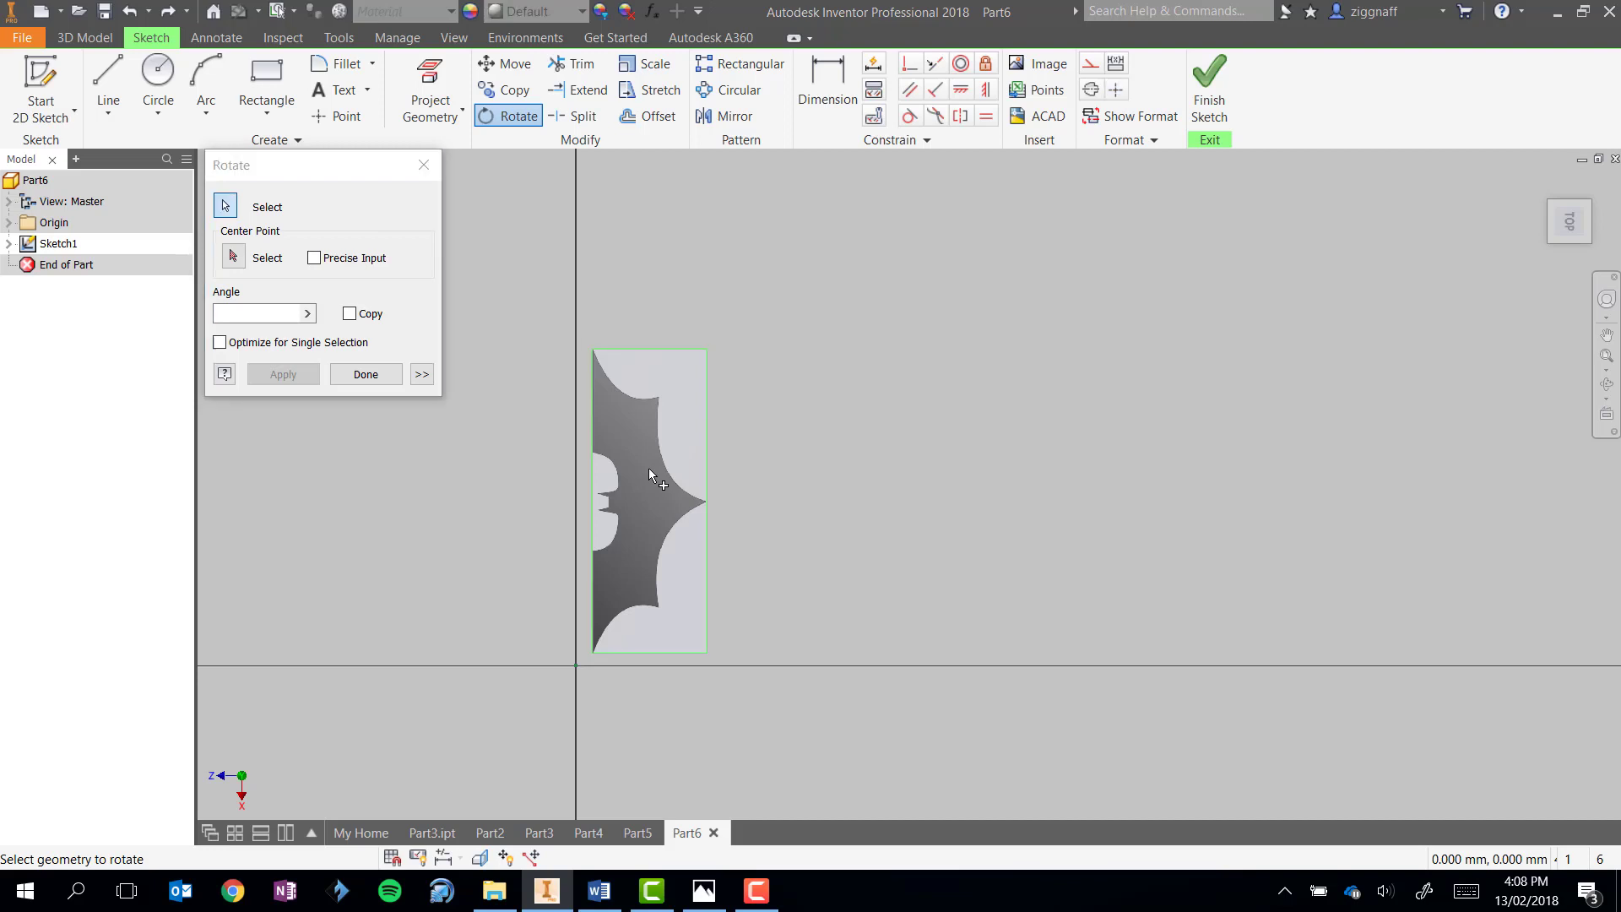
left_click(234, 258)
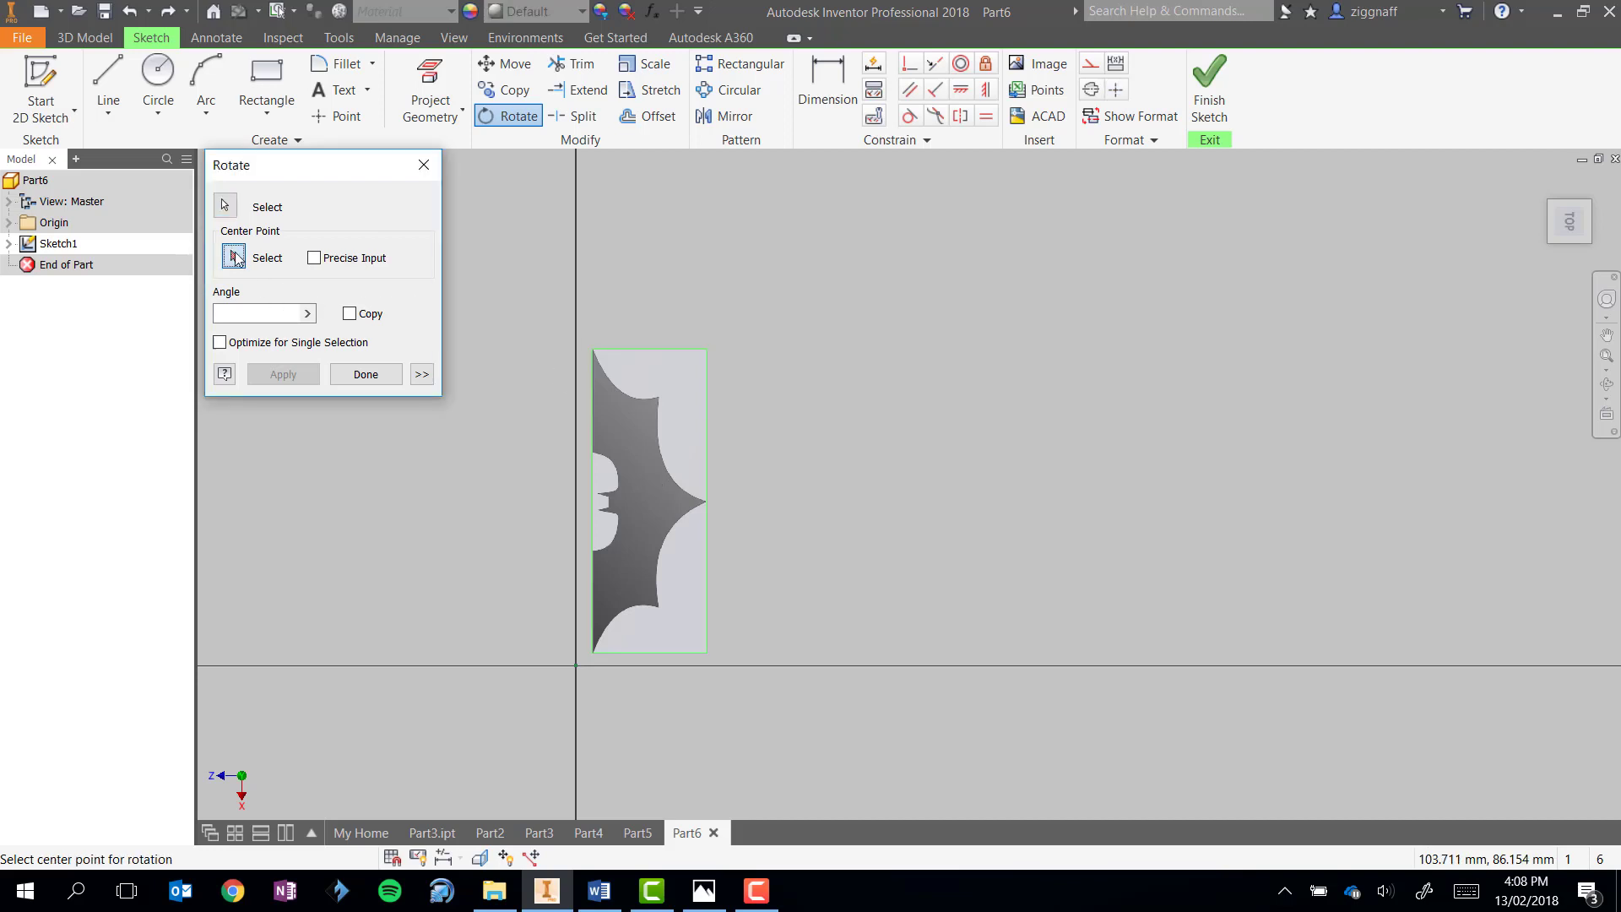
left_click(593, 653)
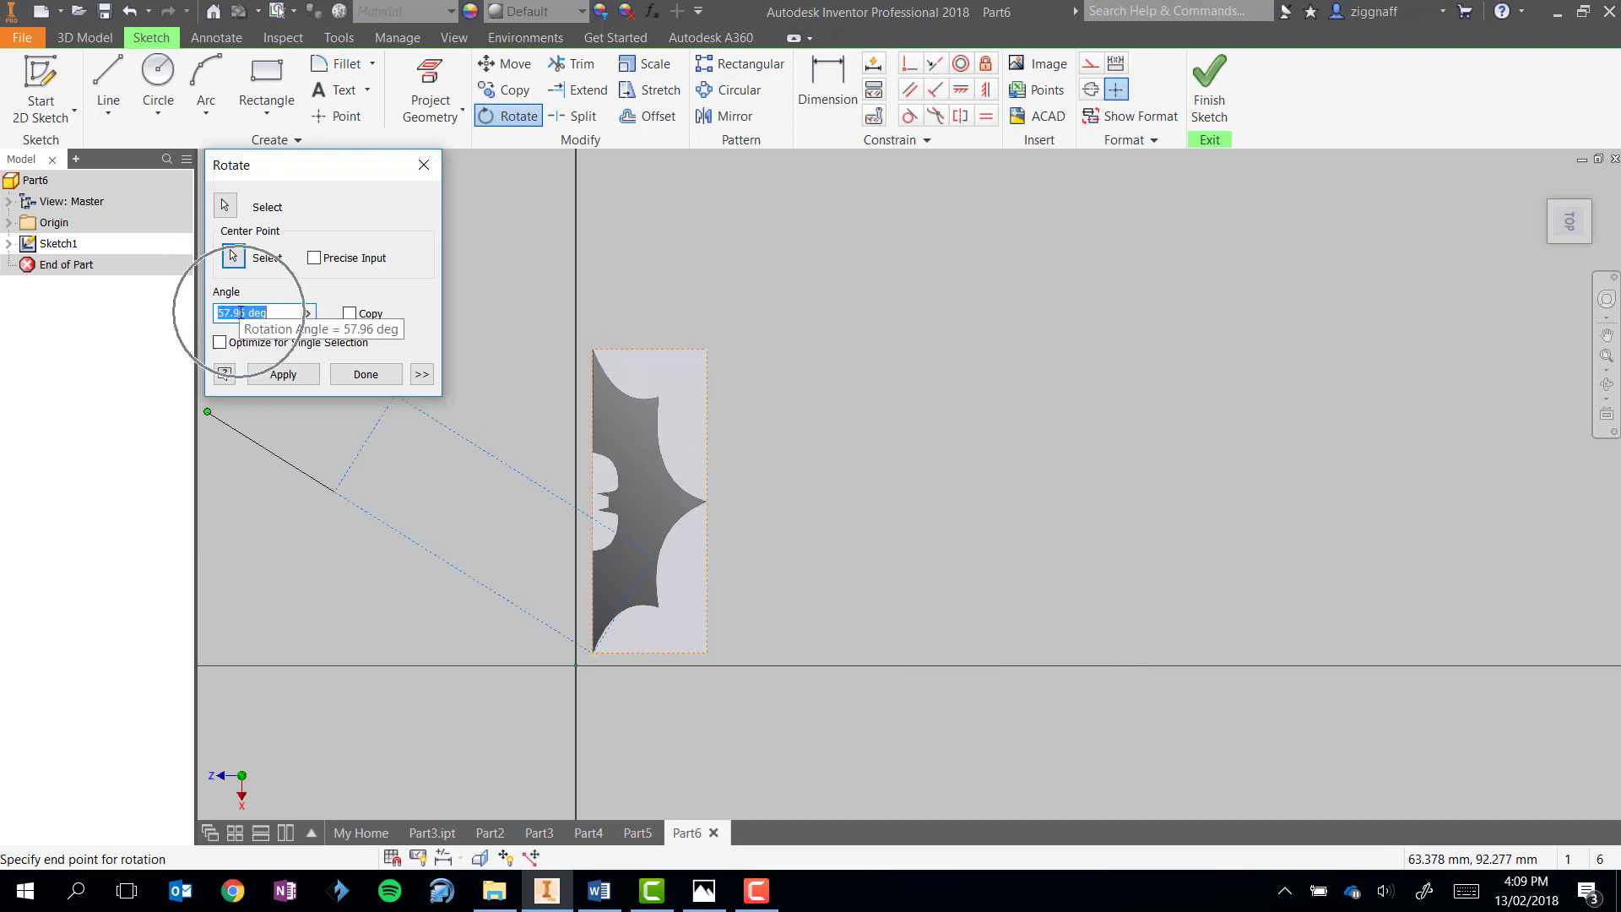
left_click(1095, 656)
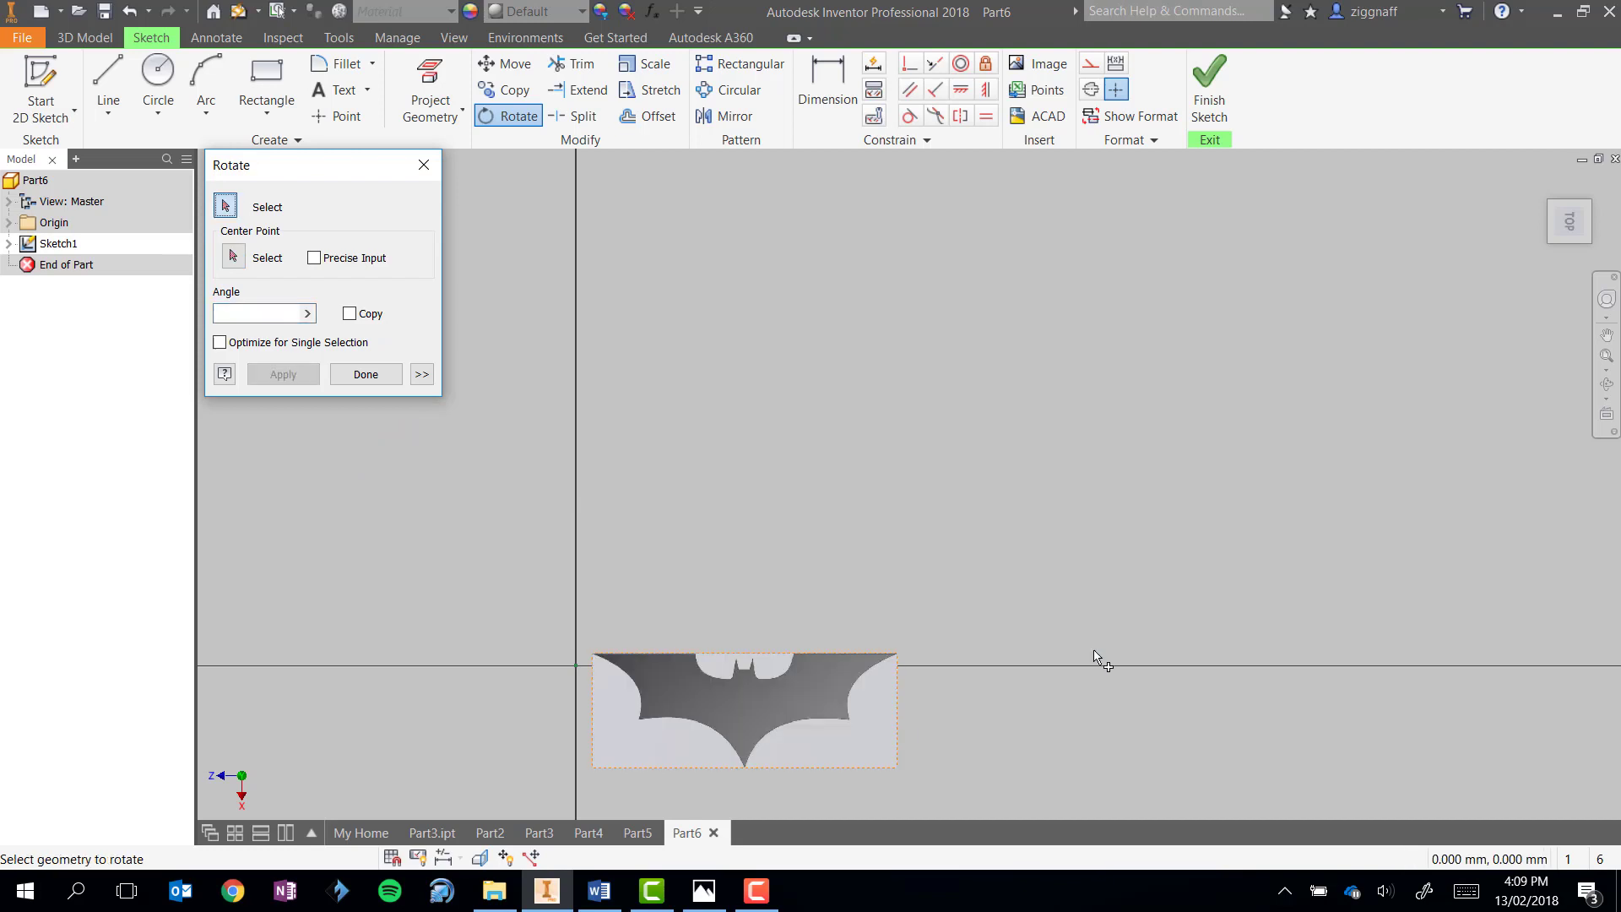
left_click(366, 375)
- Move the image's corner onto the origin and dimension its top edge from 76.2 to 100 mm
mouse_move(700, 689)
left_mouse_down()
mouse_move(759, 699)
mouse_move(689, 601)
left_mouse_up()
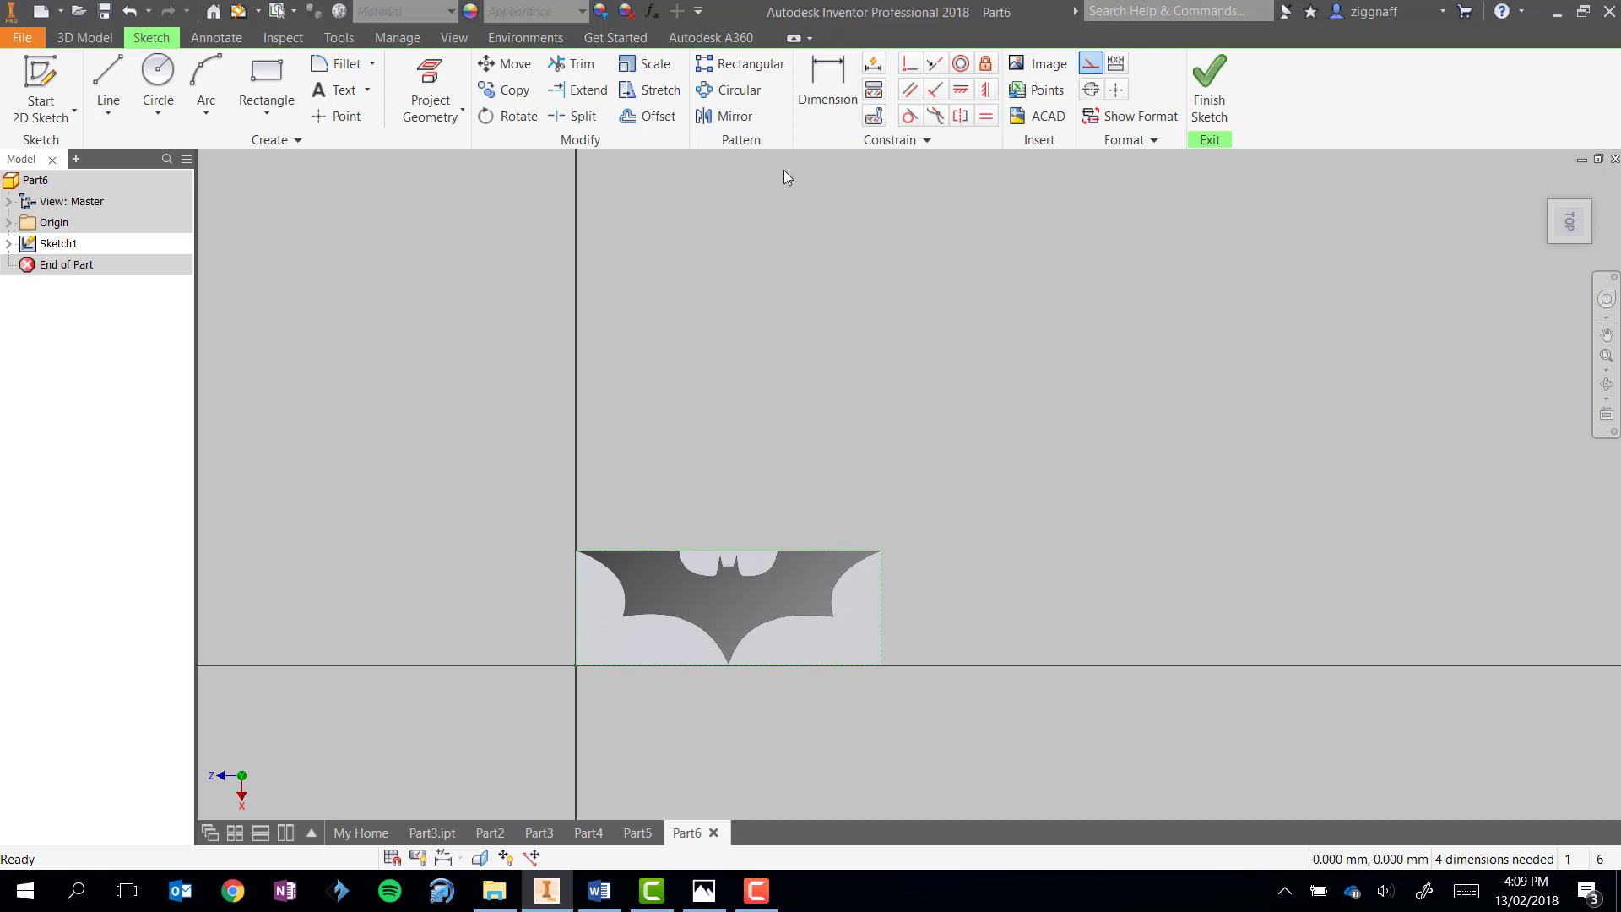
left_click(823, 63)
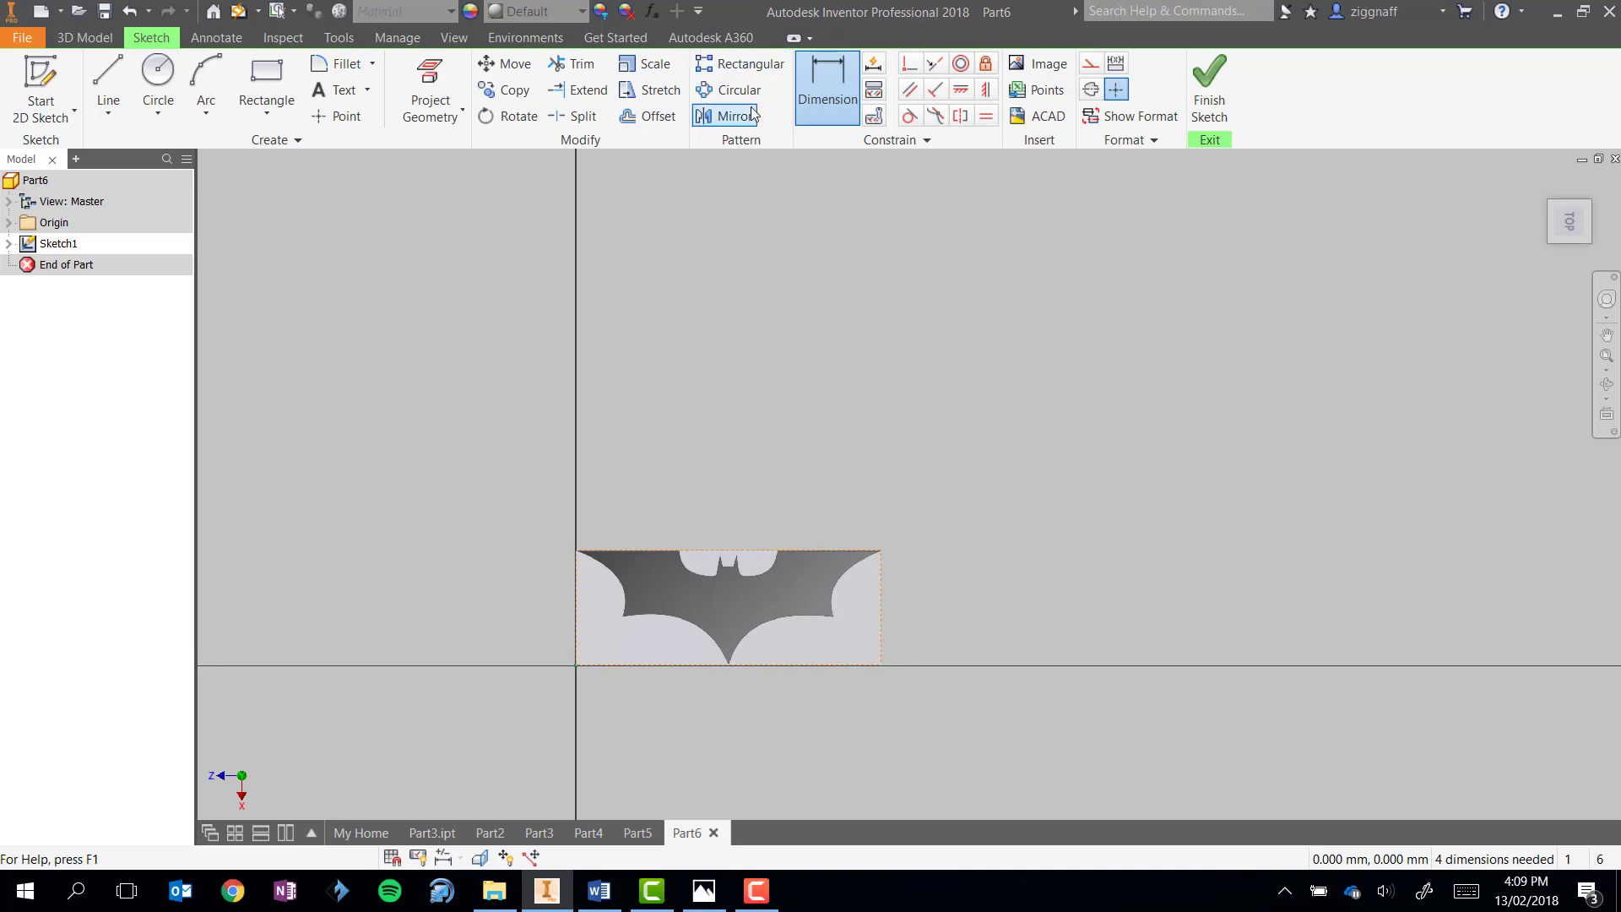
left_click(809, 549)
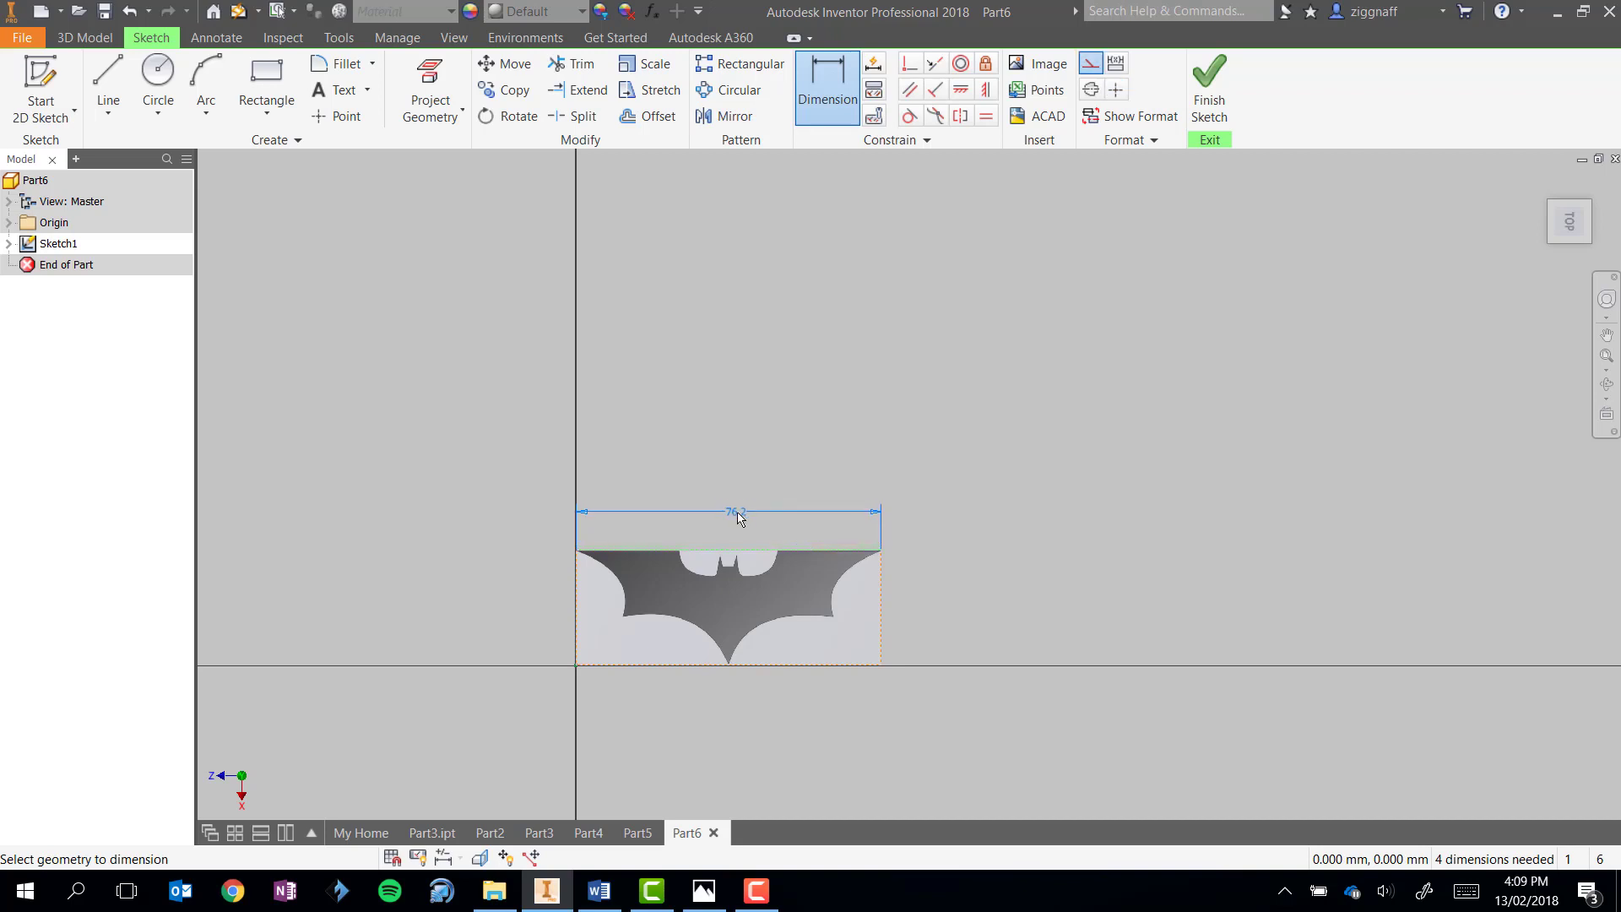
left_click(747, 515)
scroll(757, 524, "up", 5)
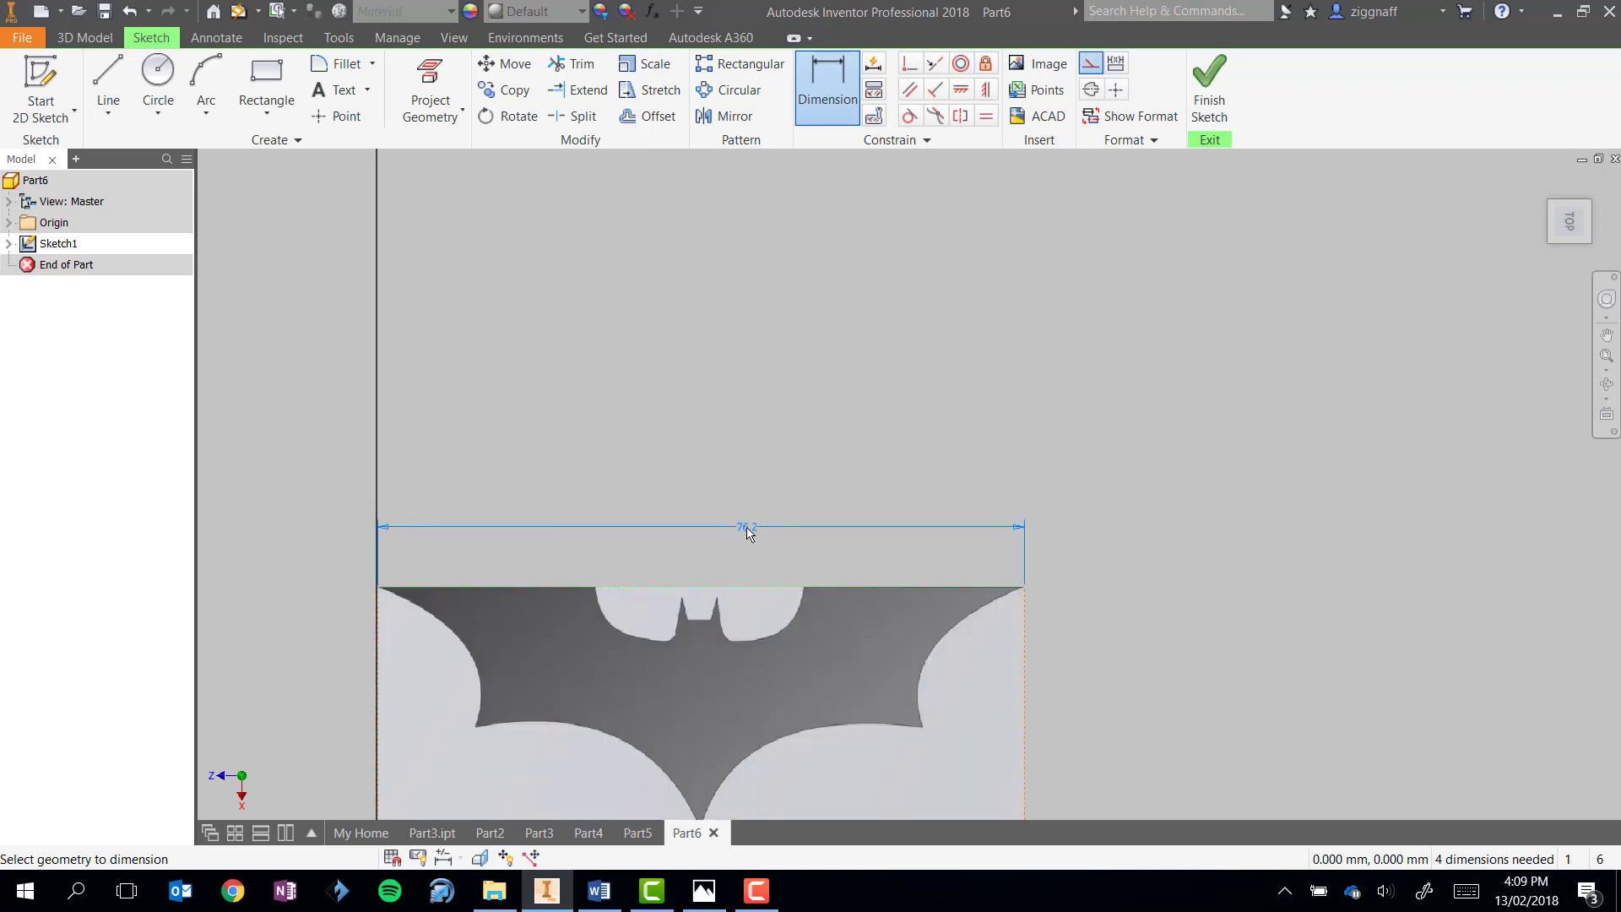
left_click(698, 538)
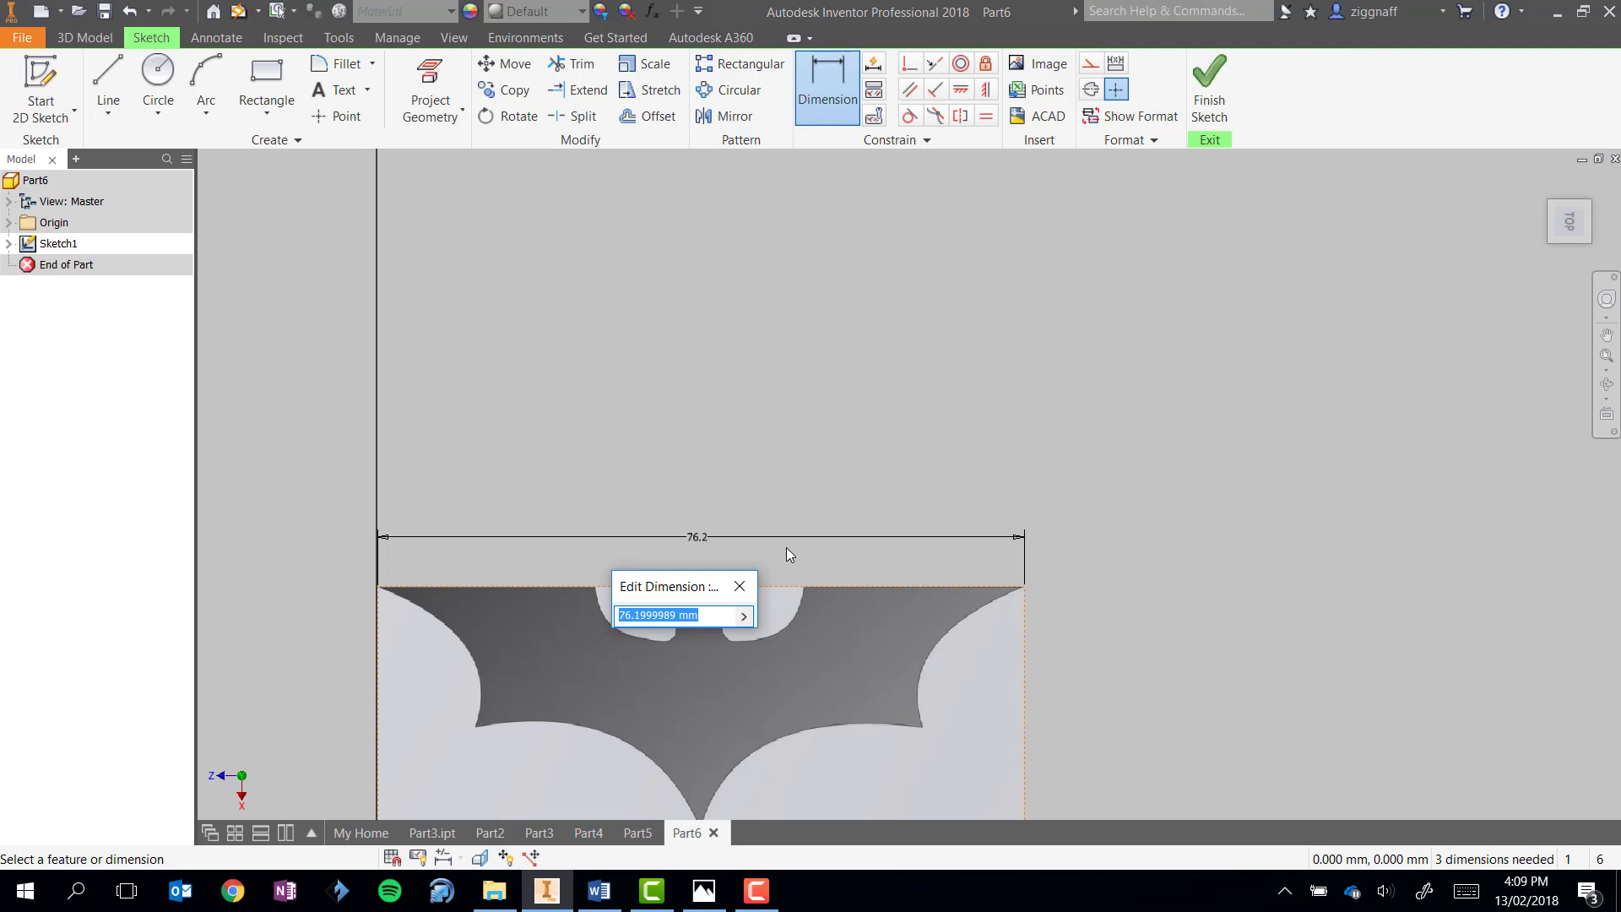
type("100")
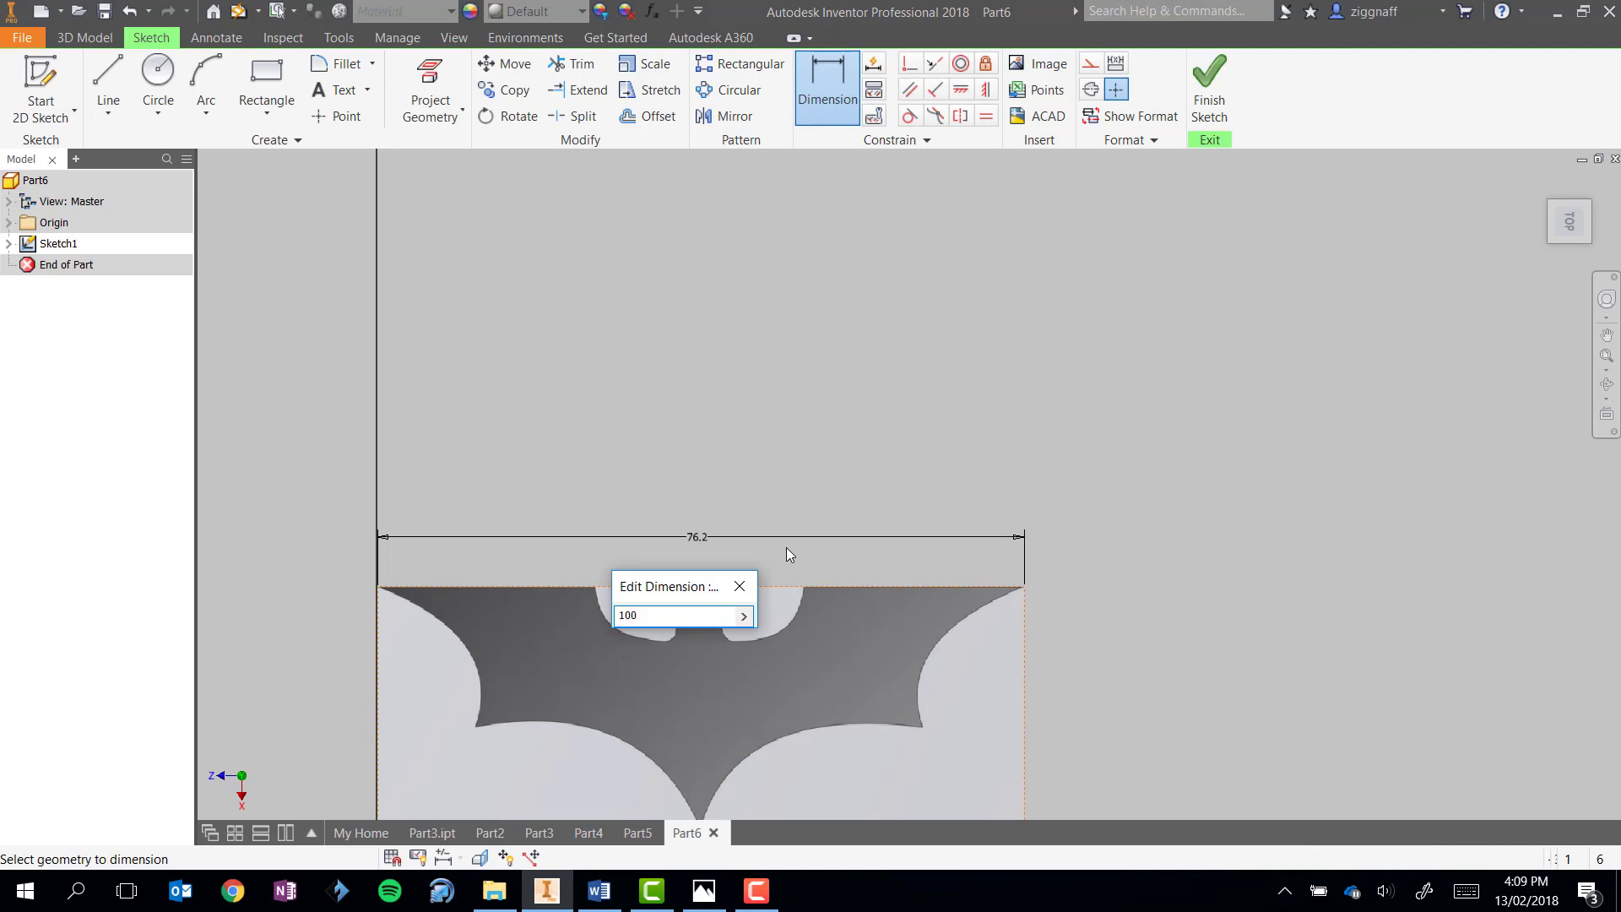
key("Return")
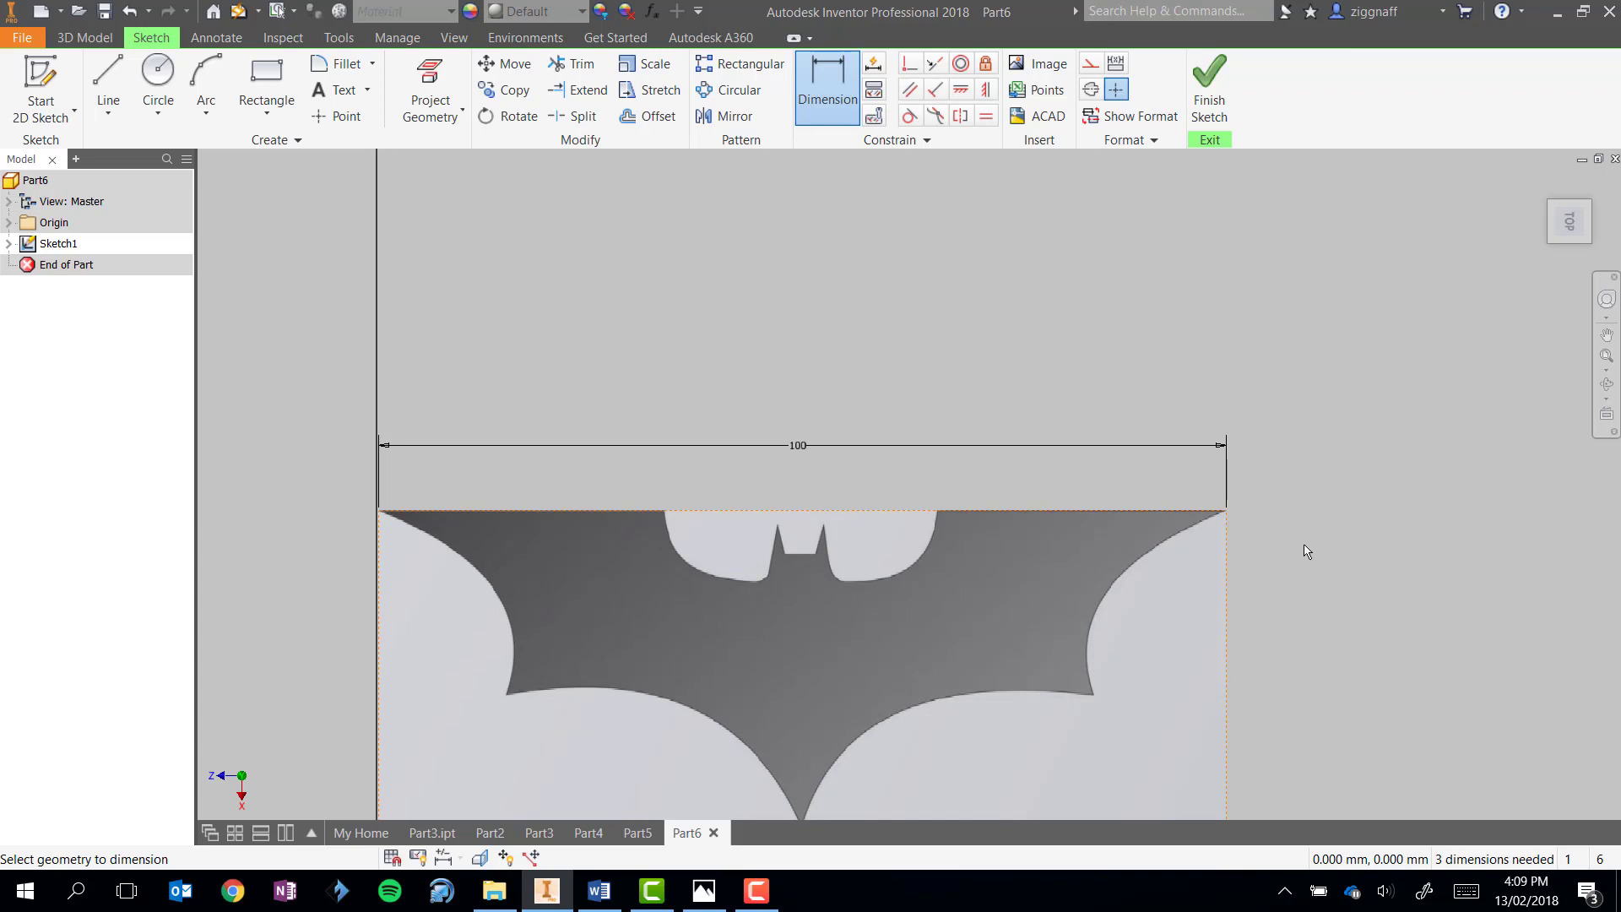
middle_click_drag(1335, 524, 1209, 329)
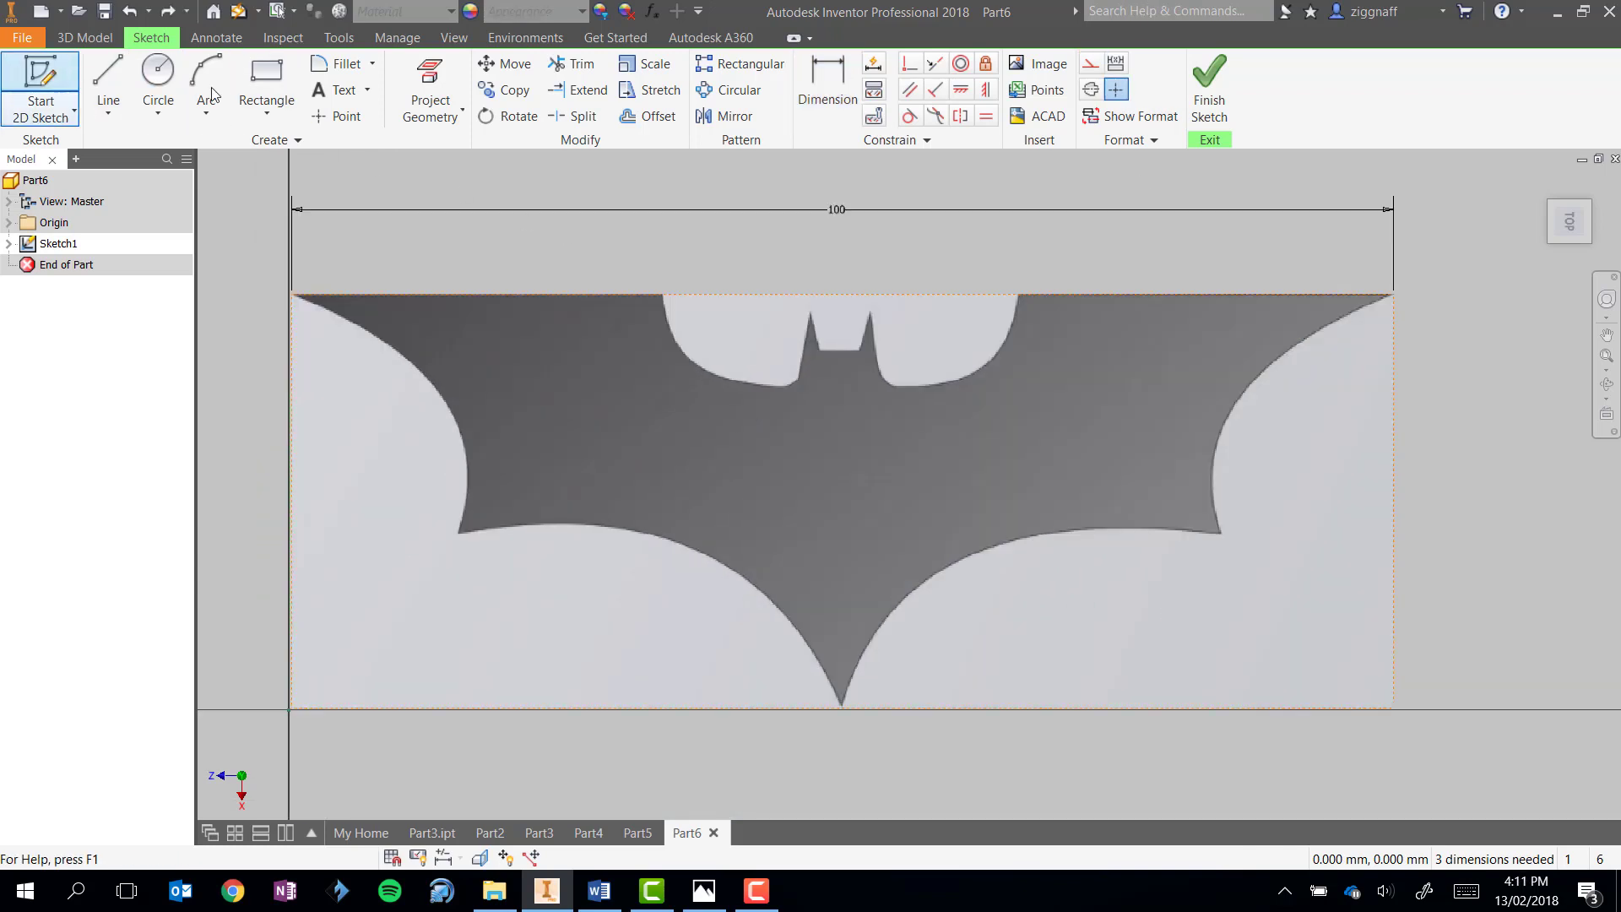
- Draw a 33.985 mm line from the image's top-left corner to the left ear's start
left_click(113, 99)
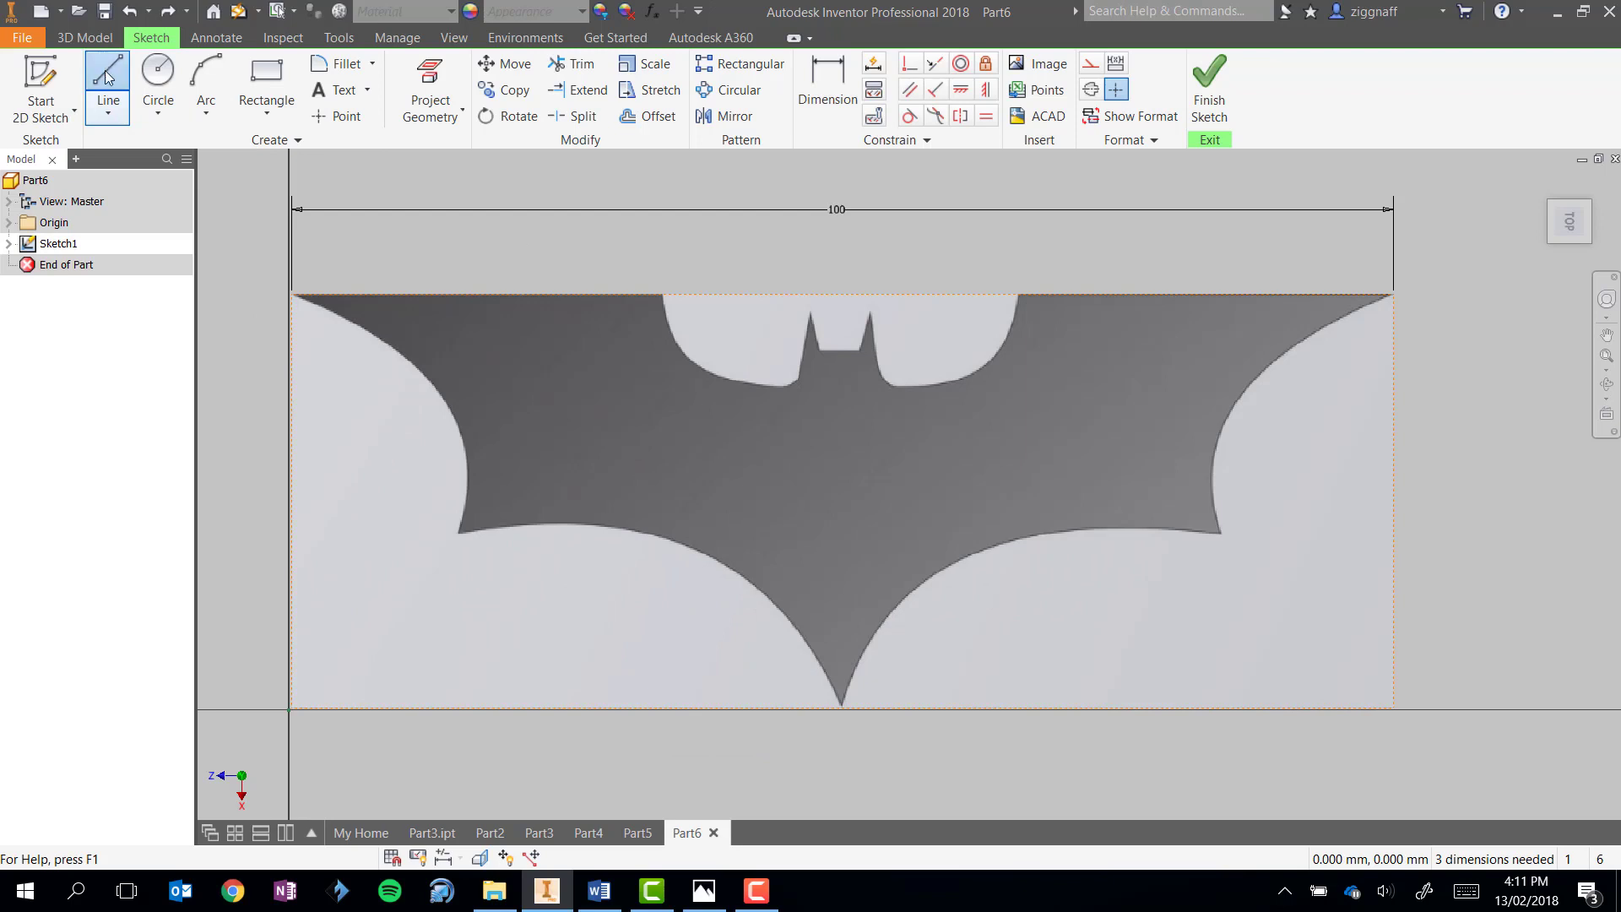
left_click(292, 295)
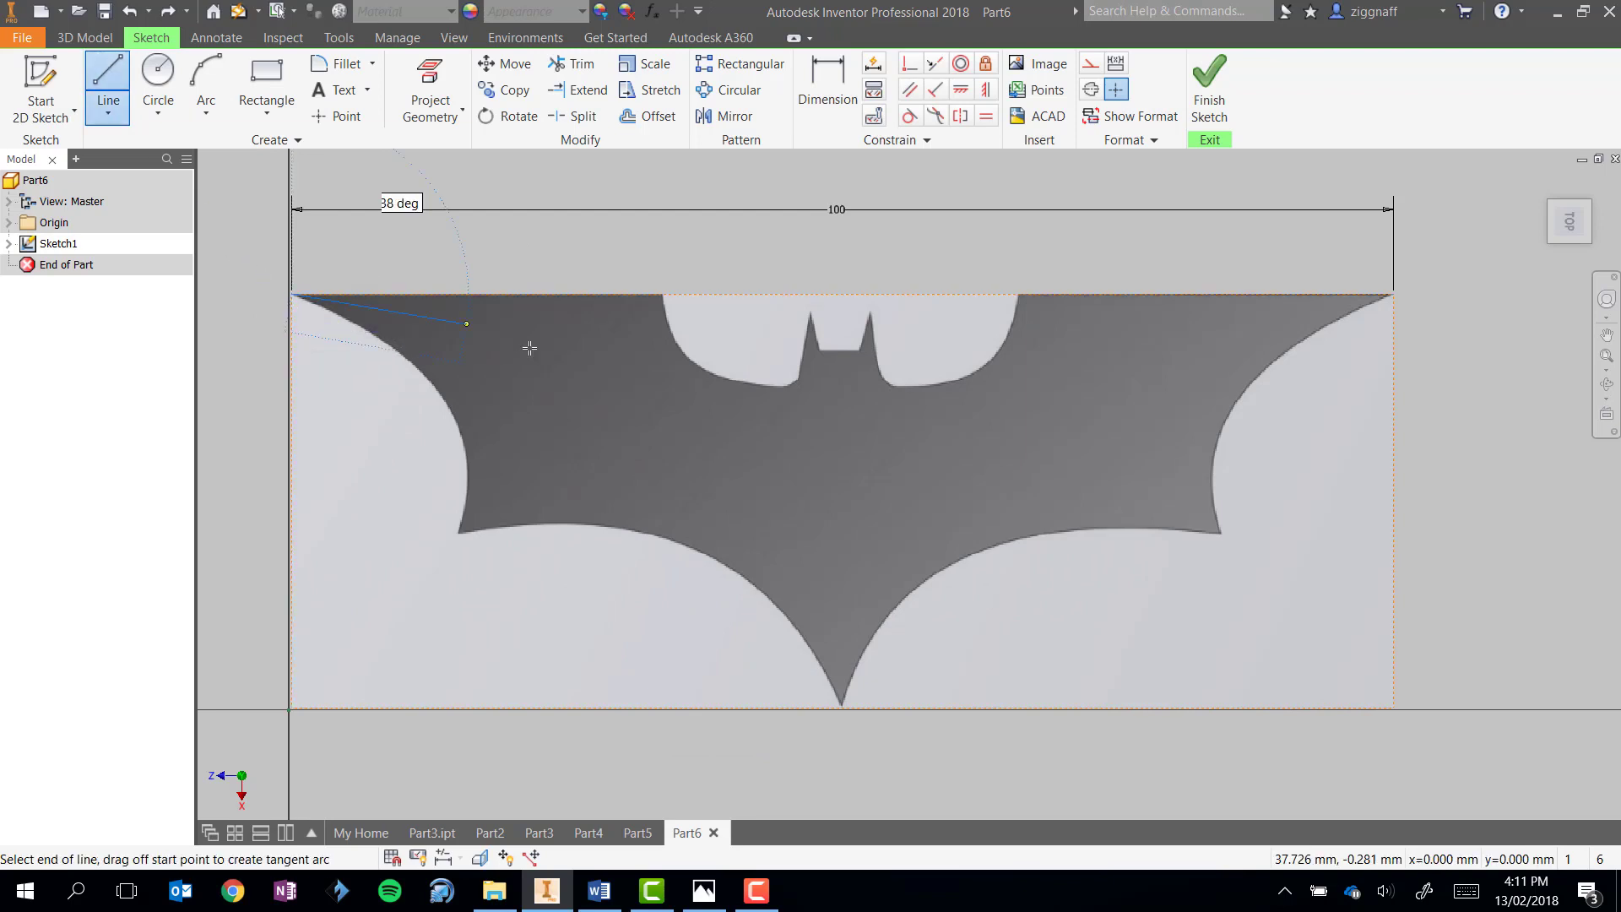
double_click(662, 294)
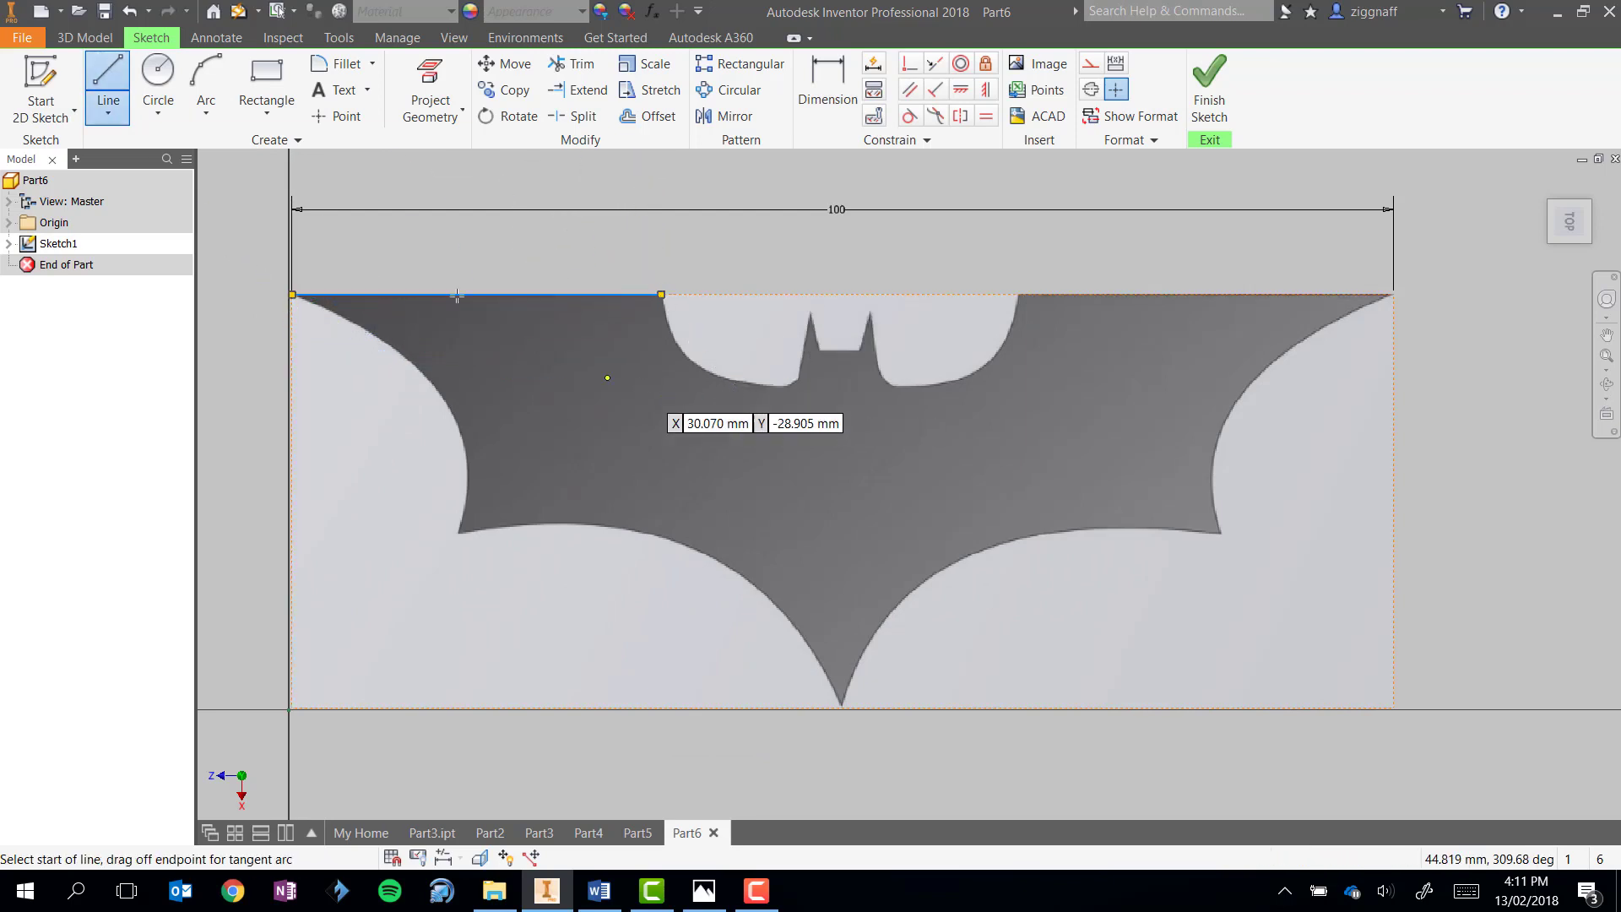
key("Escape")
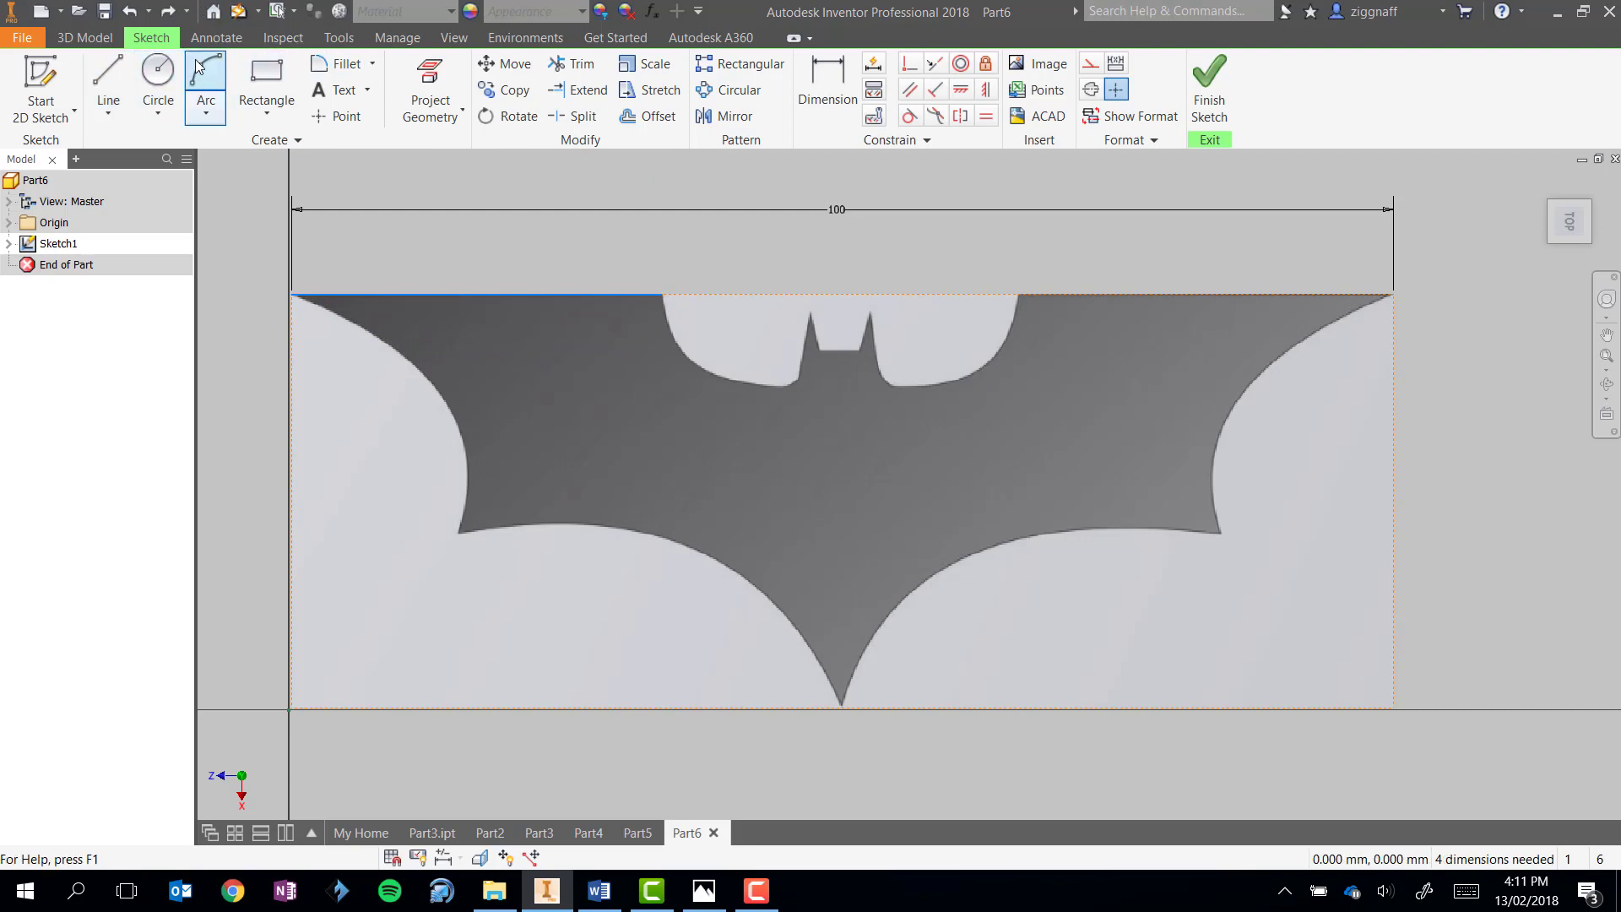
- Draw a three-point arc from the line's end along the left ear edge
left_click(206, 89)
left_click(662, 294)
left_click(716, 377)
- Shape the arcs to follow the left ear's curved edge
left_click(680, 350)
scroll(724, 325, "up", 4)
left_click(717, 426)
left_click(872, 457)
left_click(743, 439)
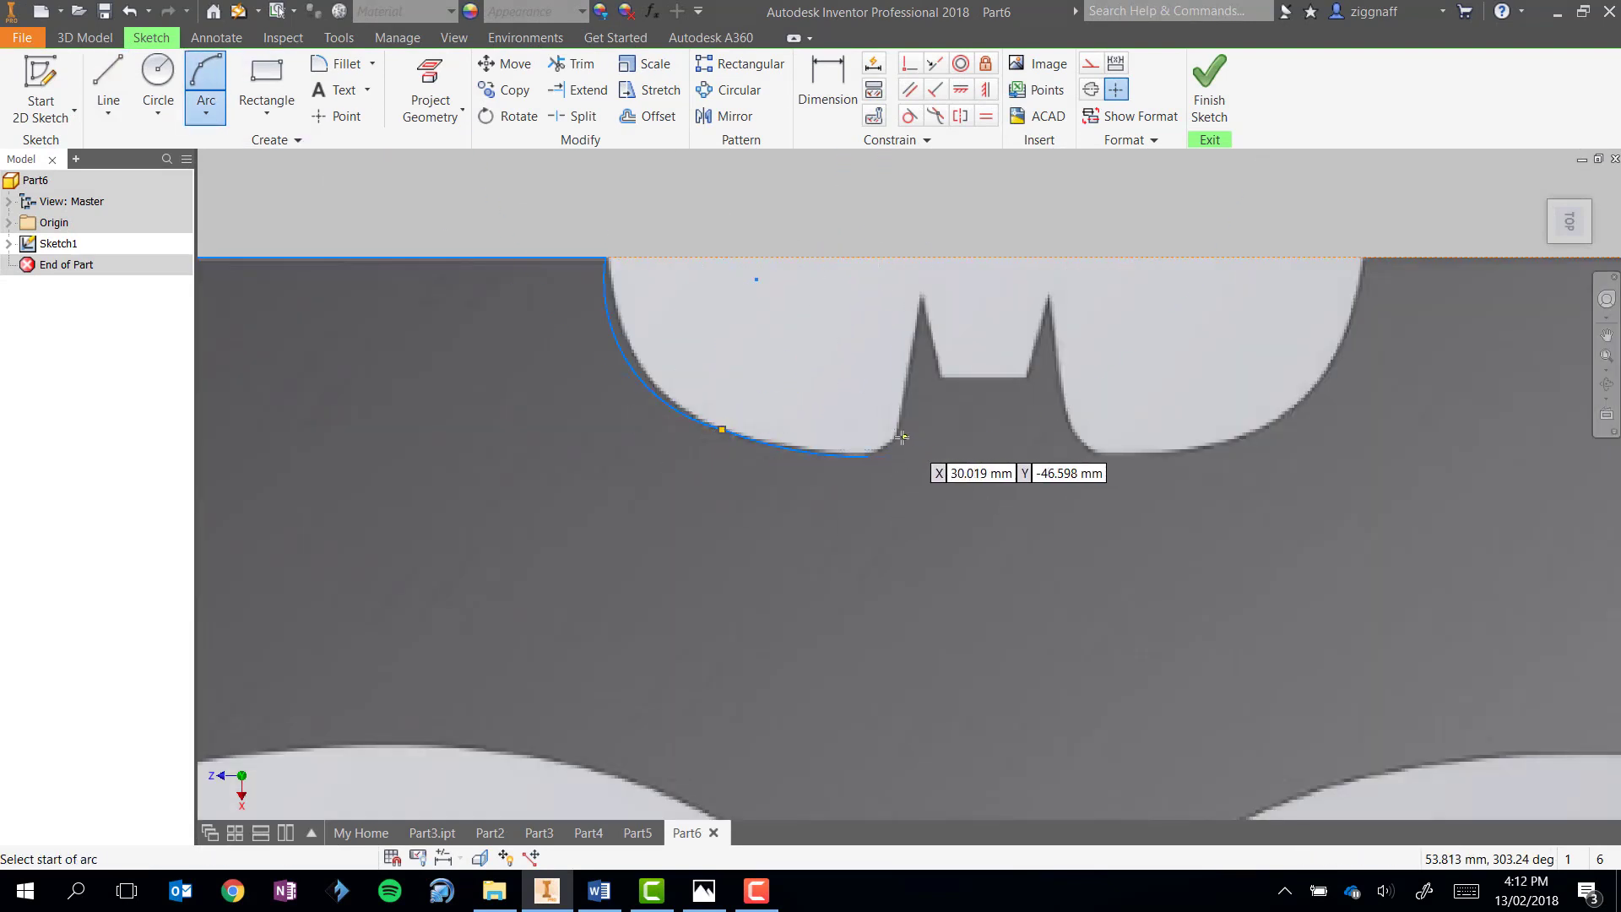
key("Escape")
- Add an arc from the previous arc's end following the ear notch curve
key("a")
left_click(867, 456)
left_click(897, 436)
scroll(881, 441, "down", 5)
scroll(882, 442, "up", 5)
scroll(897, 333, "down", 2)
left_click(946, 433)
scroll(977, 380, "down", 1)
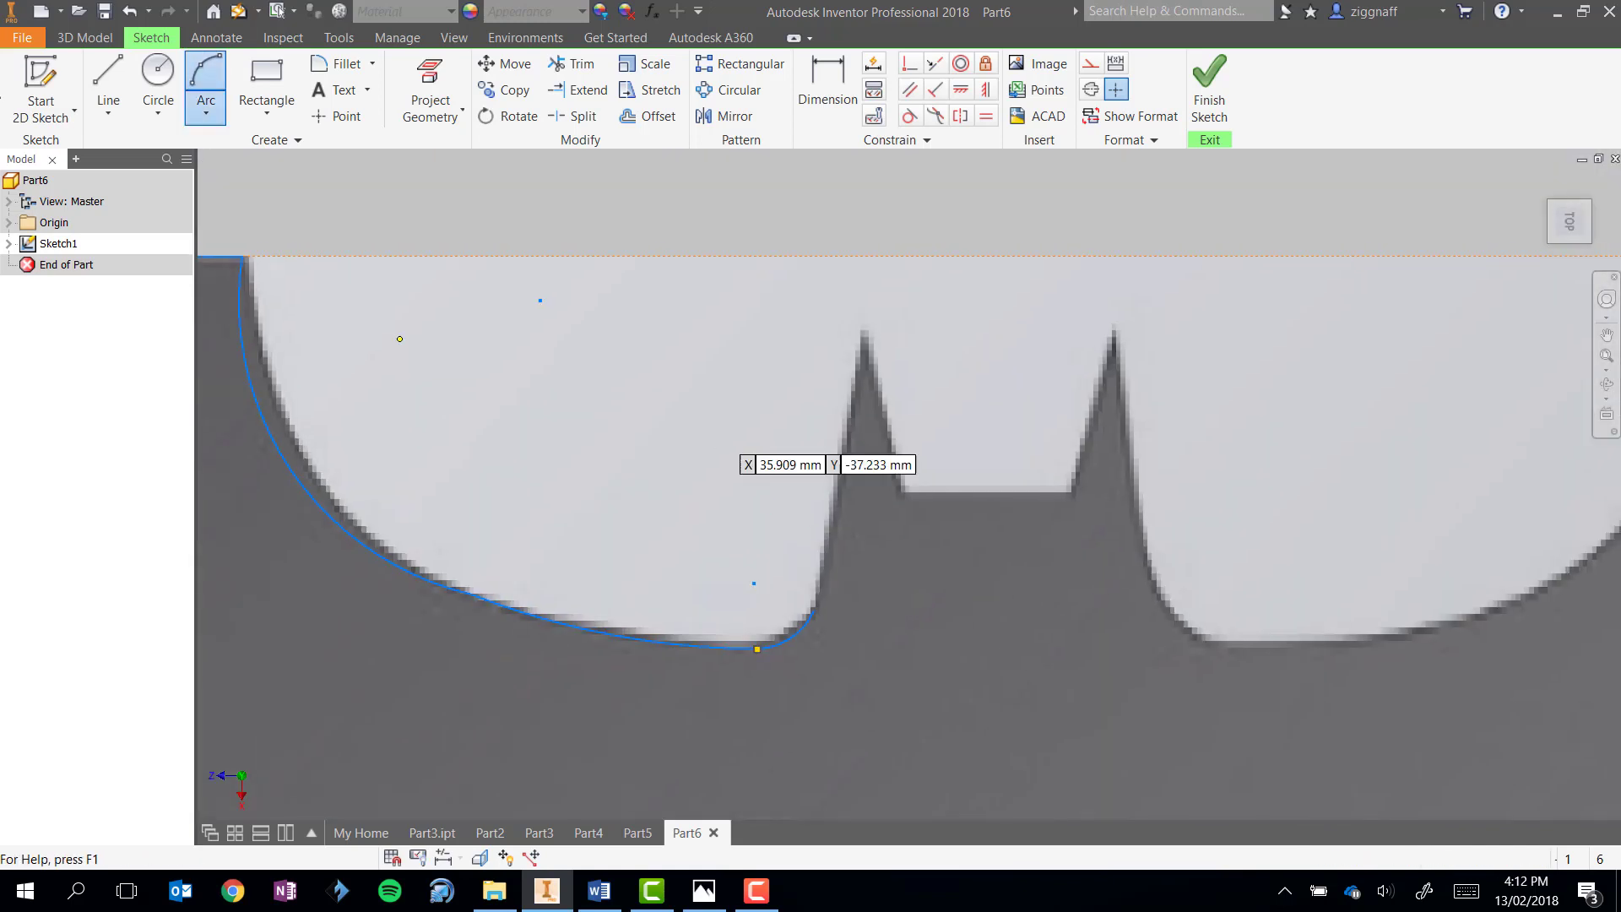
- Draw lines up to the ear peak, down to the ear base, and across the base
key("l")
left_click(813, 609)
left_click(861, 332)
left_click(903, 488)
left_click(1067, 488)
scroll(1067, 487, "down", 3)
scroll(1066, 487, "up", 1)
key("Escape")
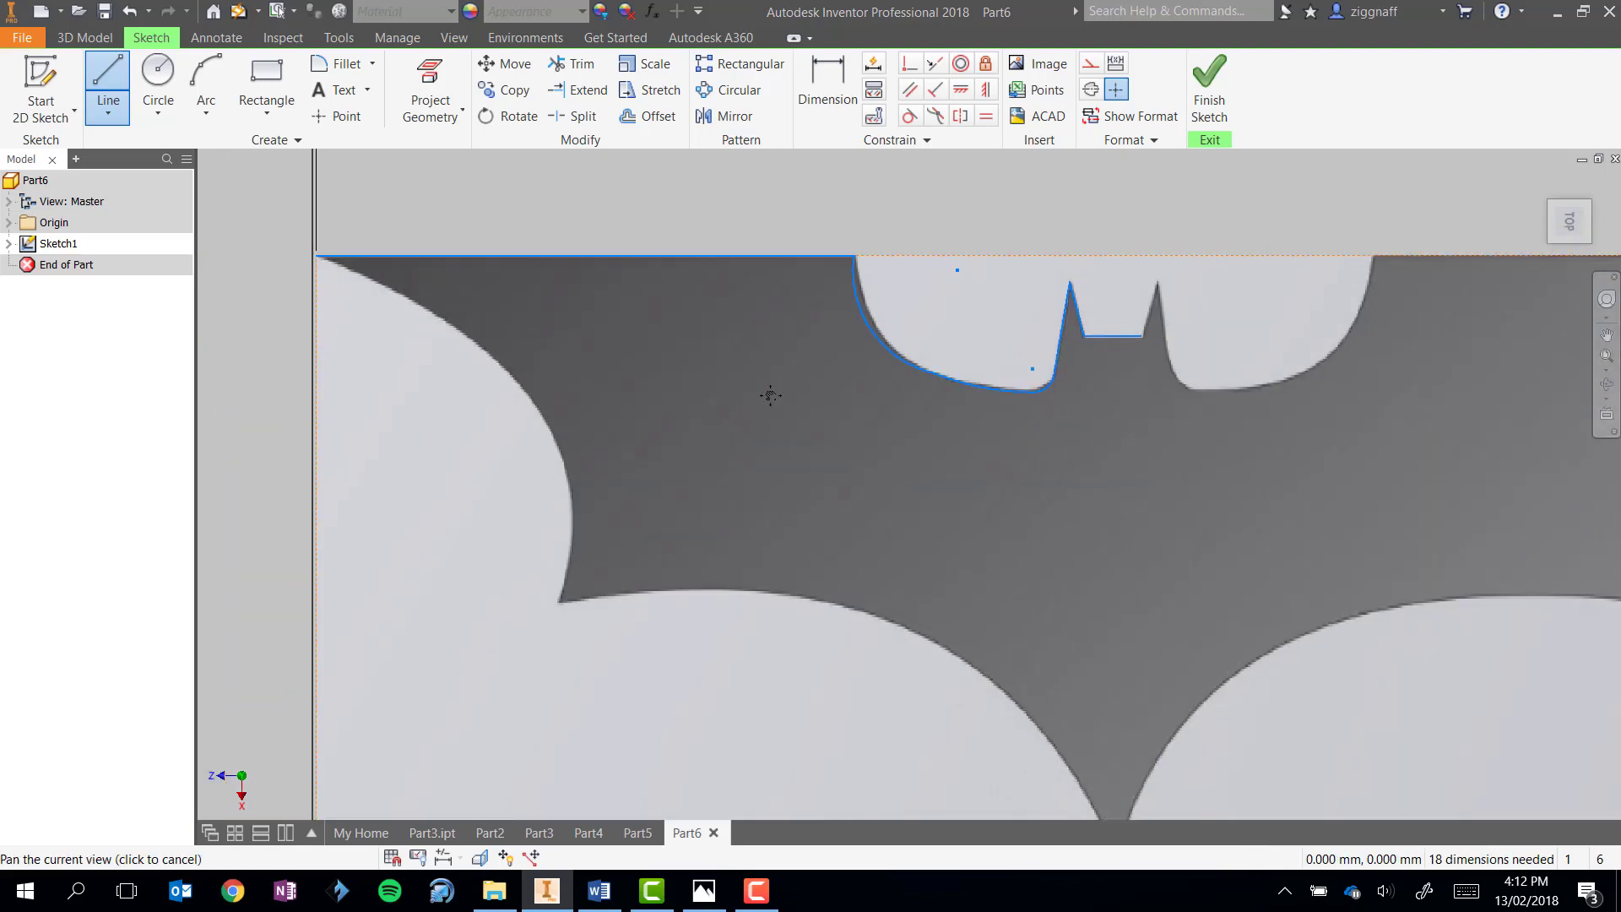
- Draw a wing arc from the top-left corner, then undo it as misplaced
left_click(110, 80)
left_click(361, 292)
key("a")
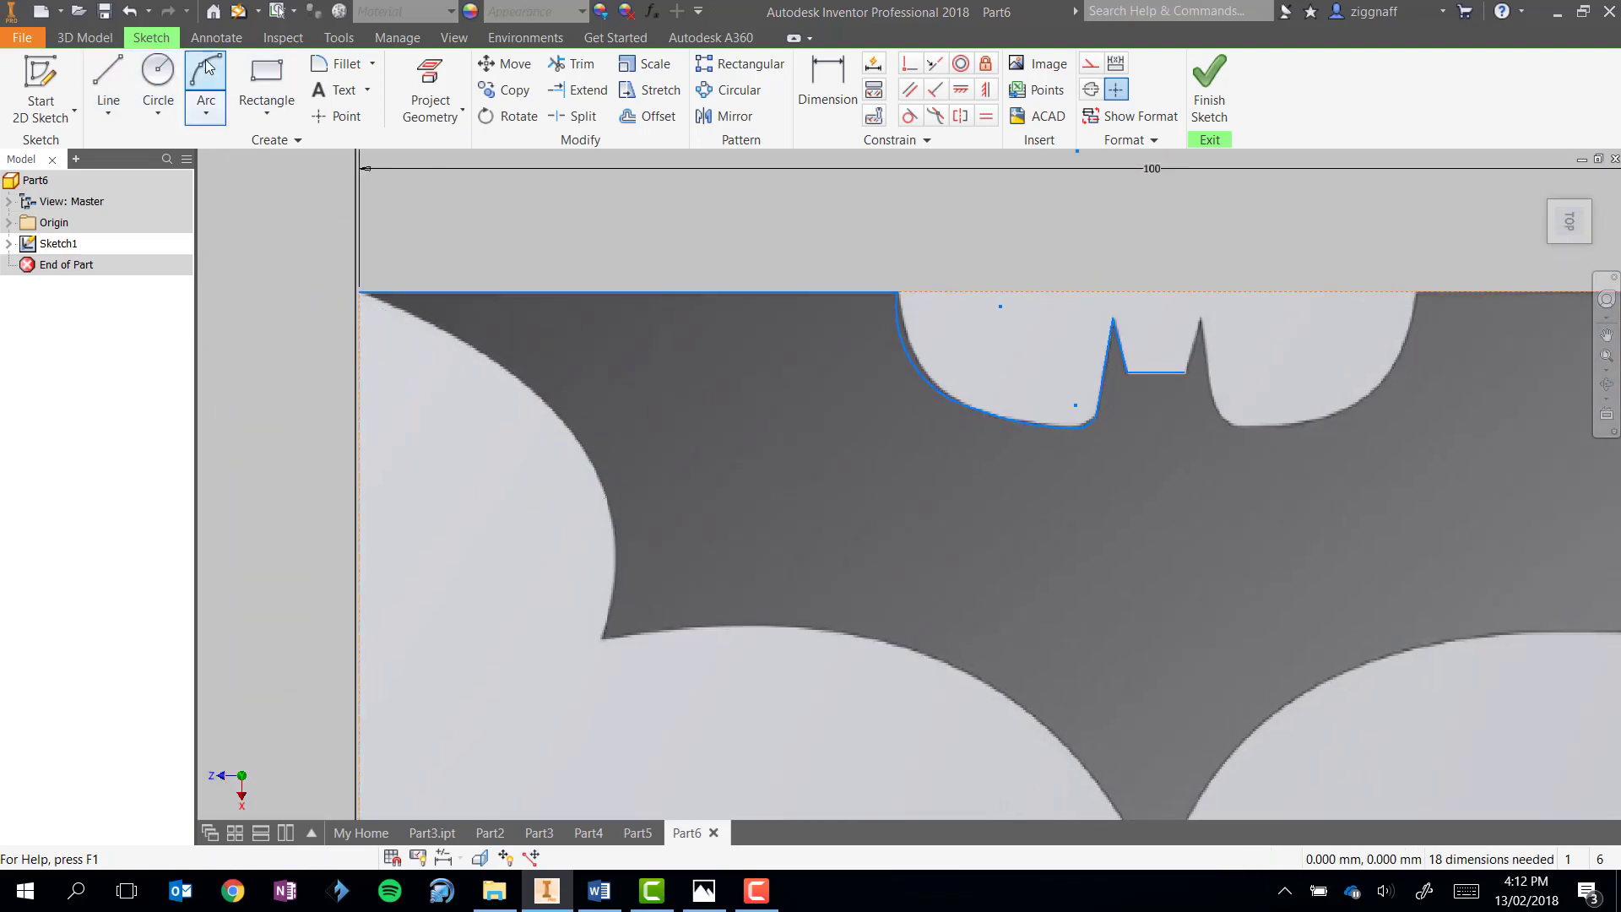
left_click(361, 292)
left_click(601, 638)
left_click(509, 385)
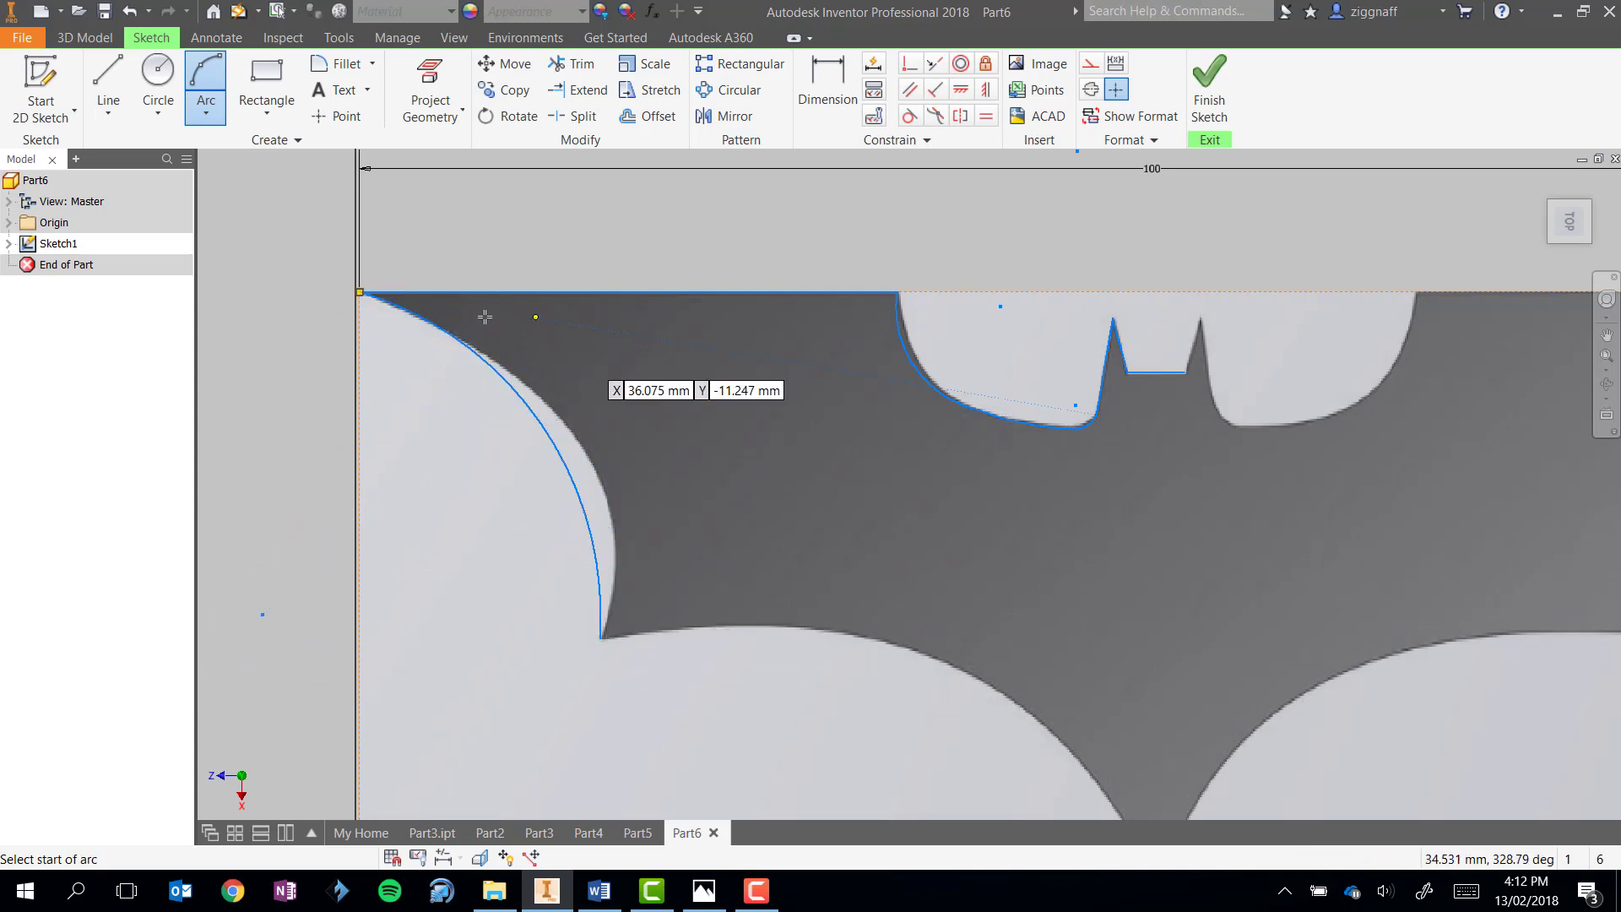
key("ctrl+z")
- Trace the left wing with two arcs to its lower corner and a lower arc to the bottom tip
left_click(361, 292)
left_click(550, 412)
left_click(473, 353)
left_click(549, 413)
left_click(602, 638)
left_click(614, 540)
left_click(602, 638)
middle_click_drag(977, 724, 791, 502)
left_click(977, 673)
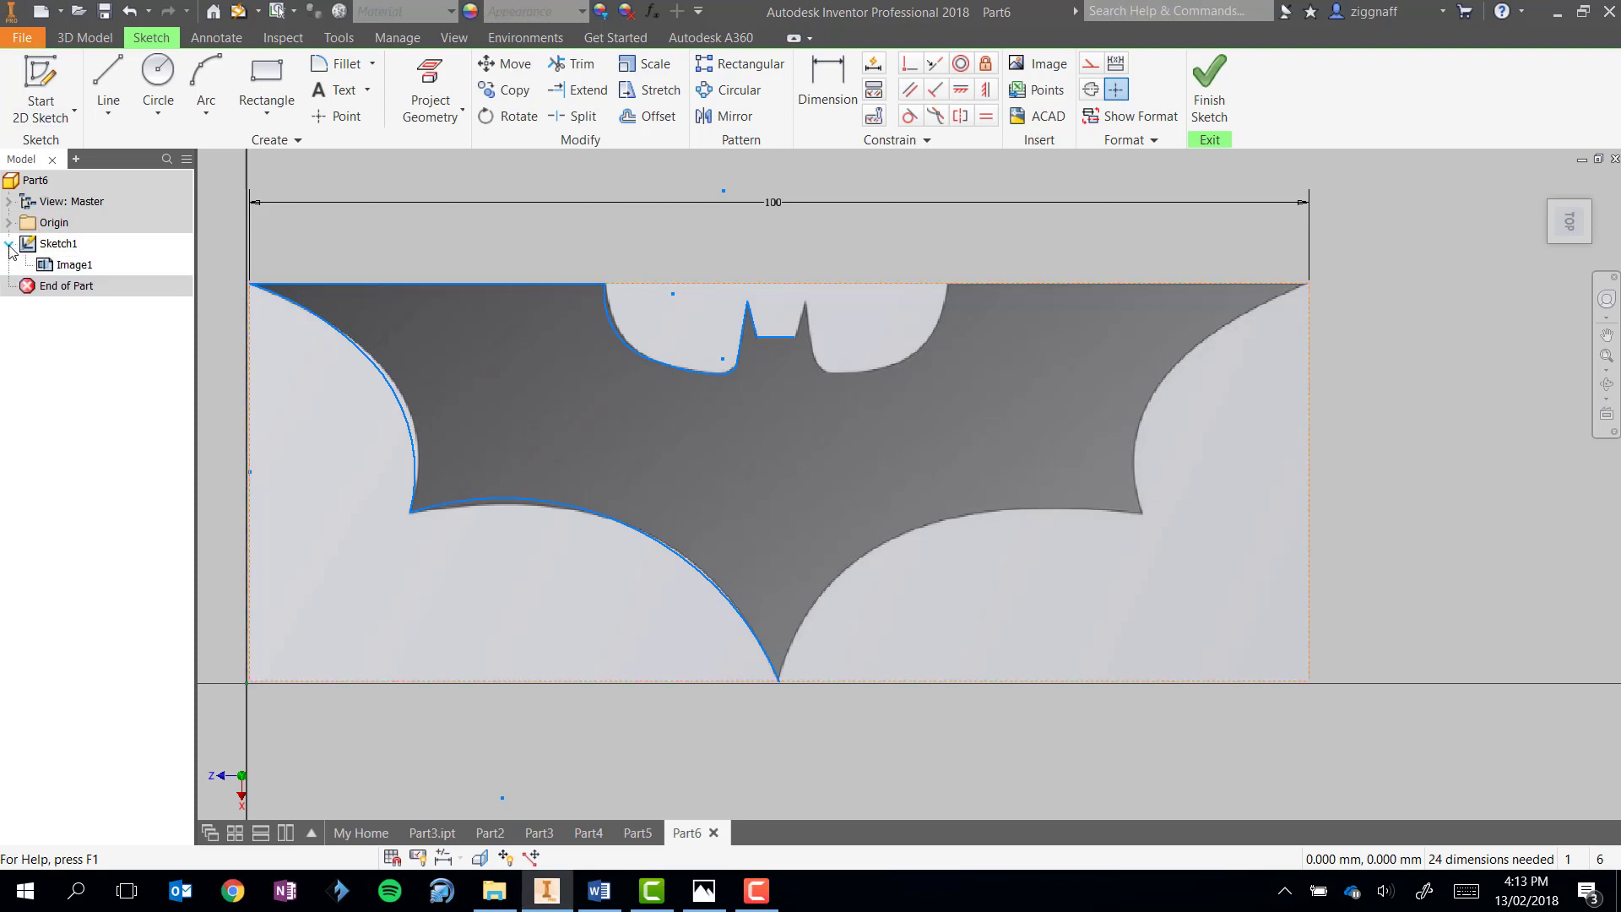
- Turn off Image1's visibility to hide the reference picture
left_click(66, 264)
right_click(61, 265)
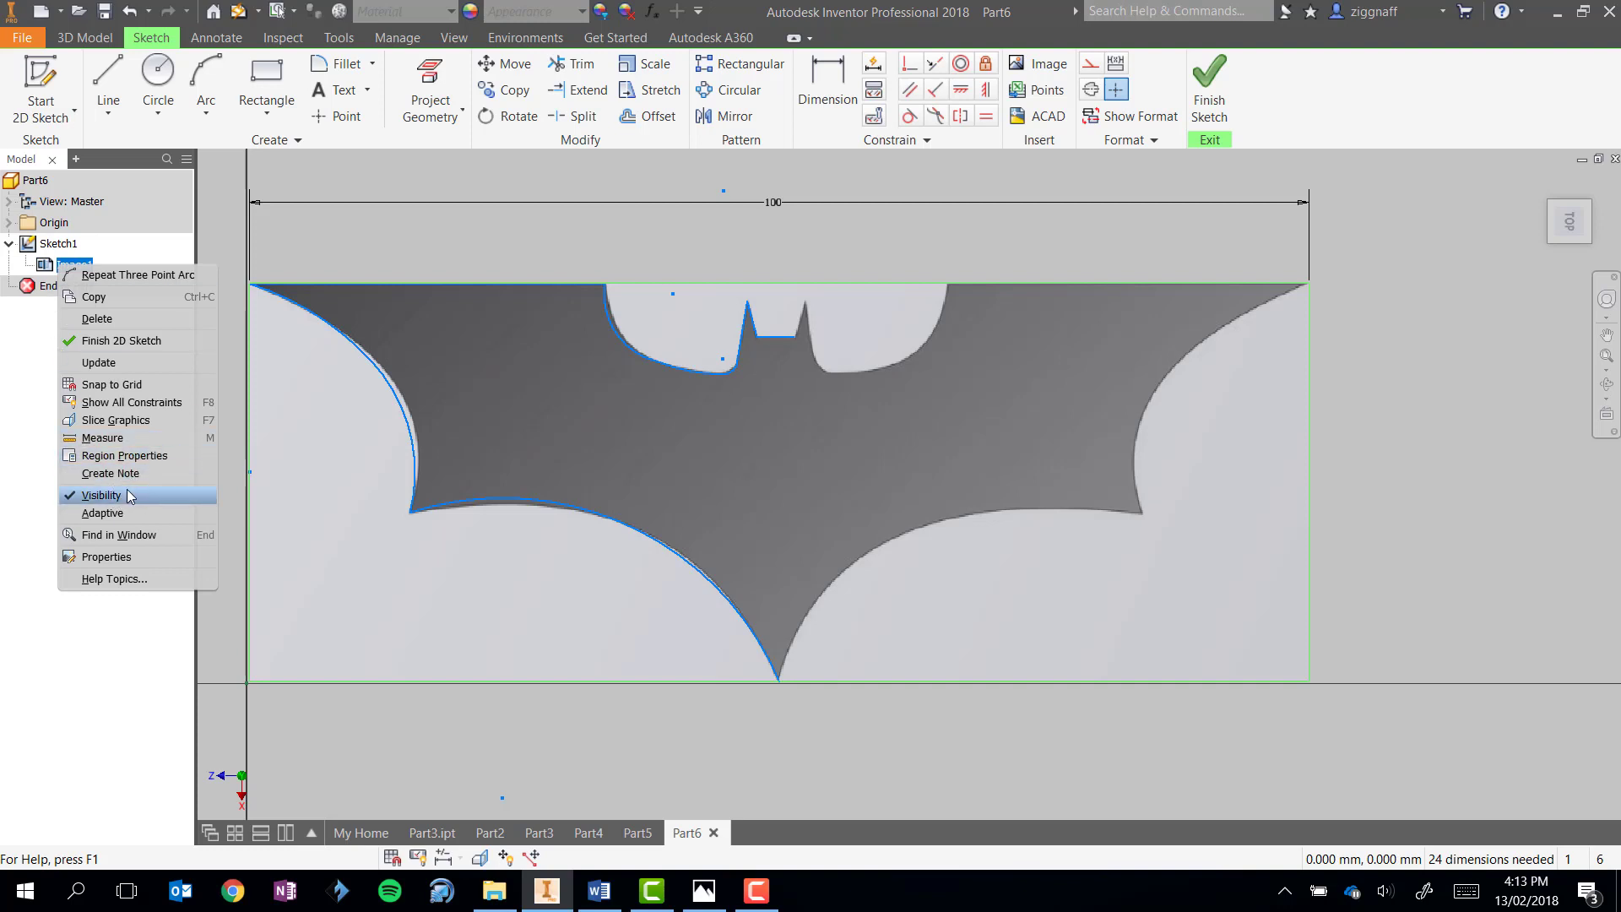
left_click(127, 496)
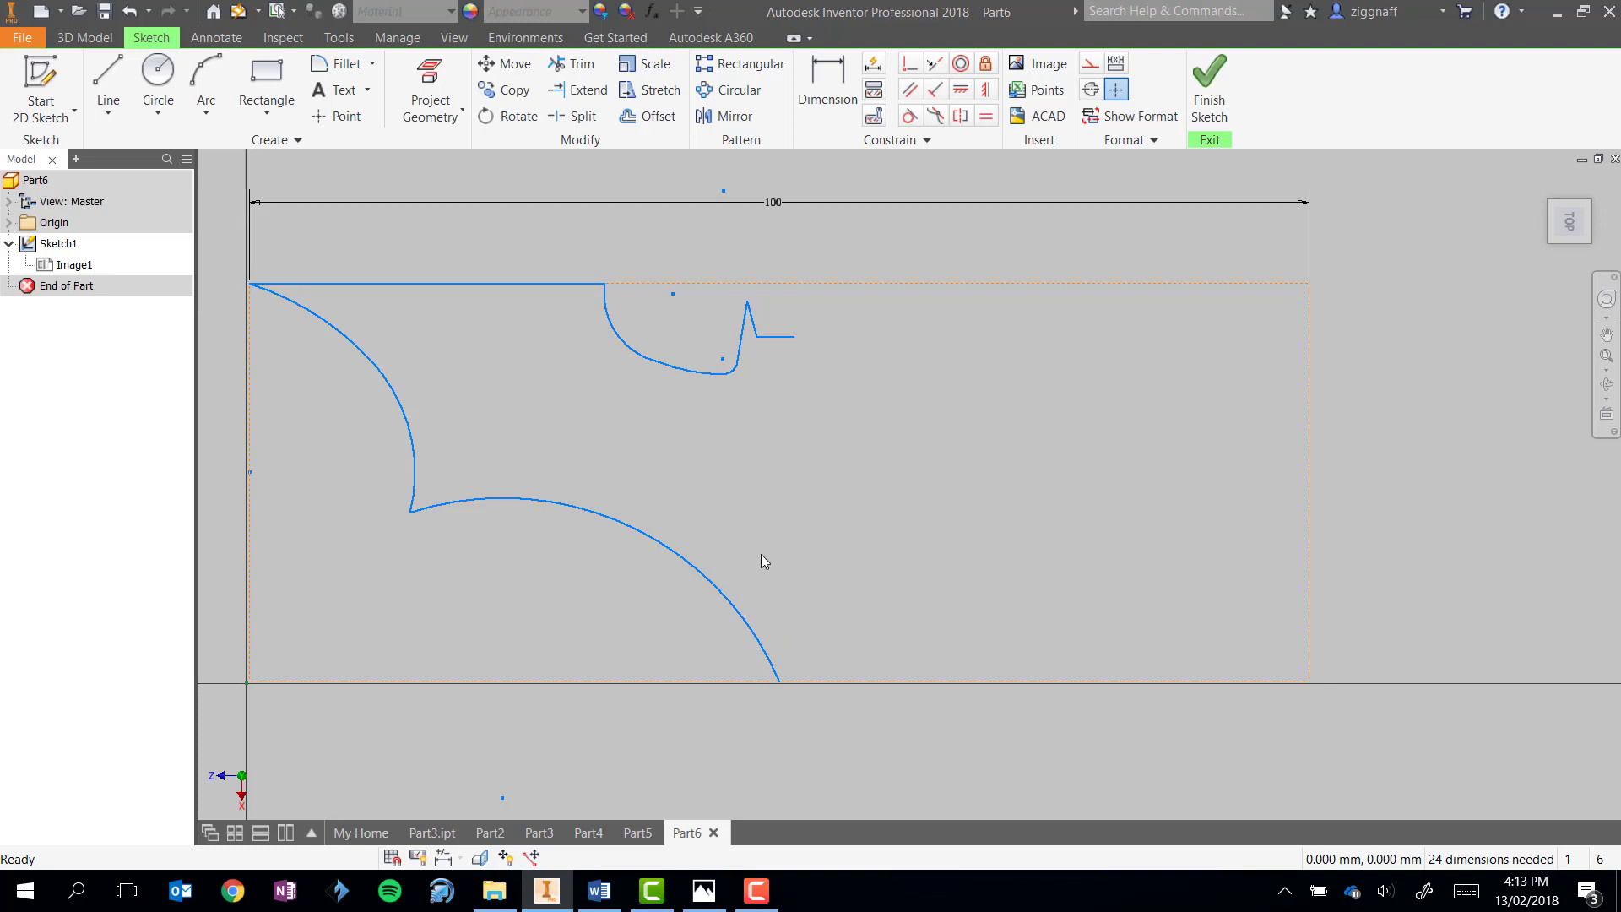
scroll(748, 532, "up", 2)
scroll(748, 533, "down", 1)
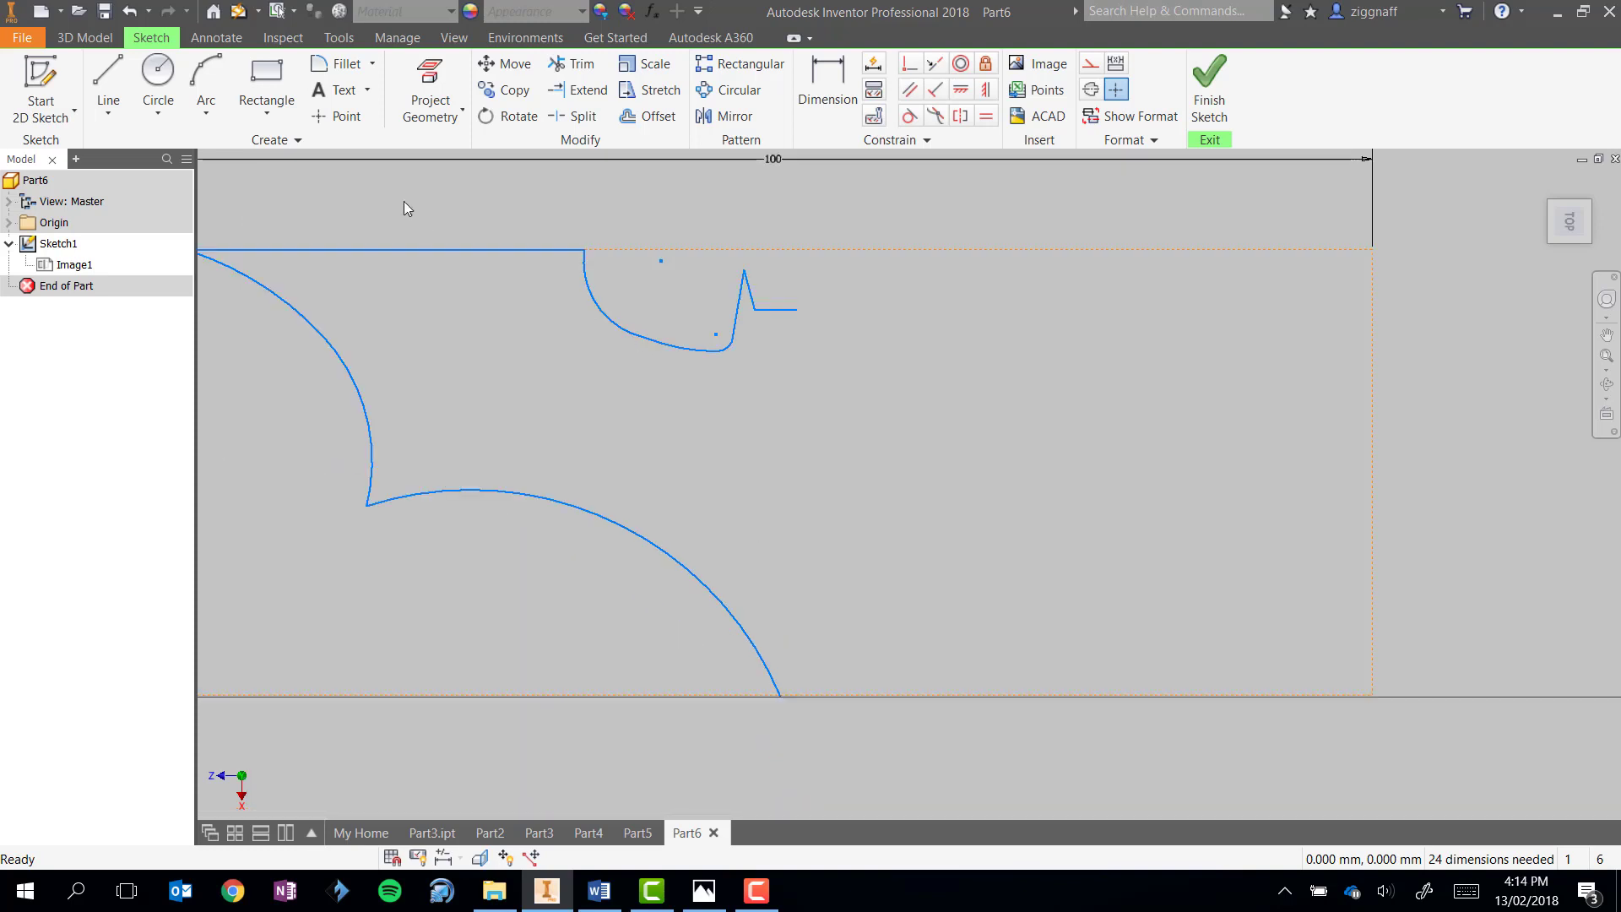
- Draw a vertical centre line from the bottom tip up to the ear base and trim the overhang
left_click(108, 77)
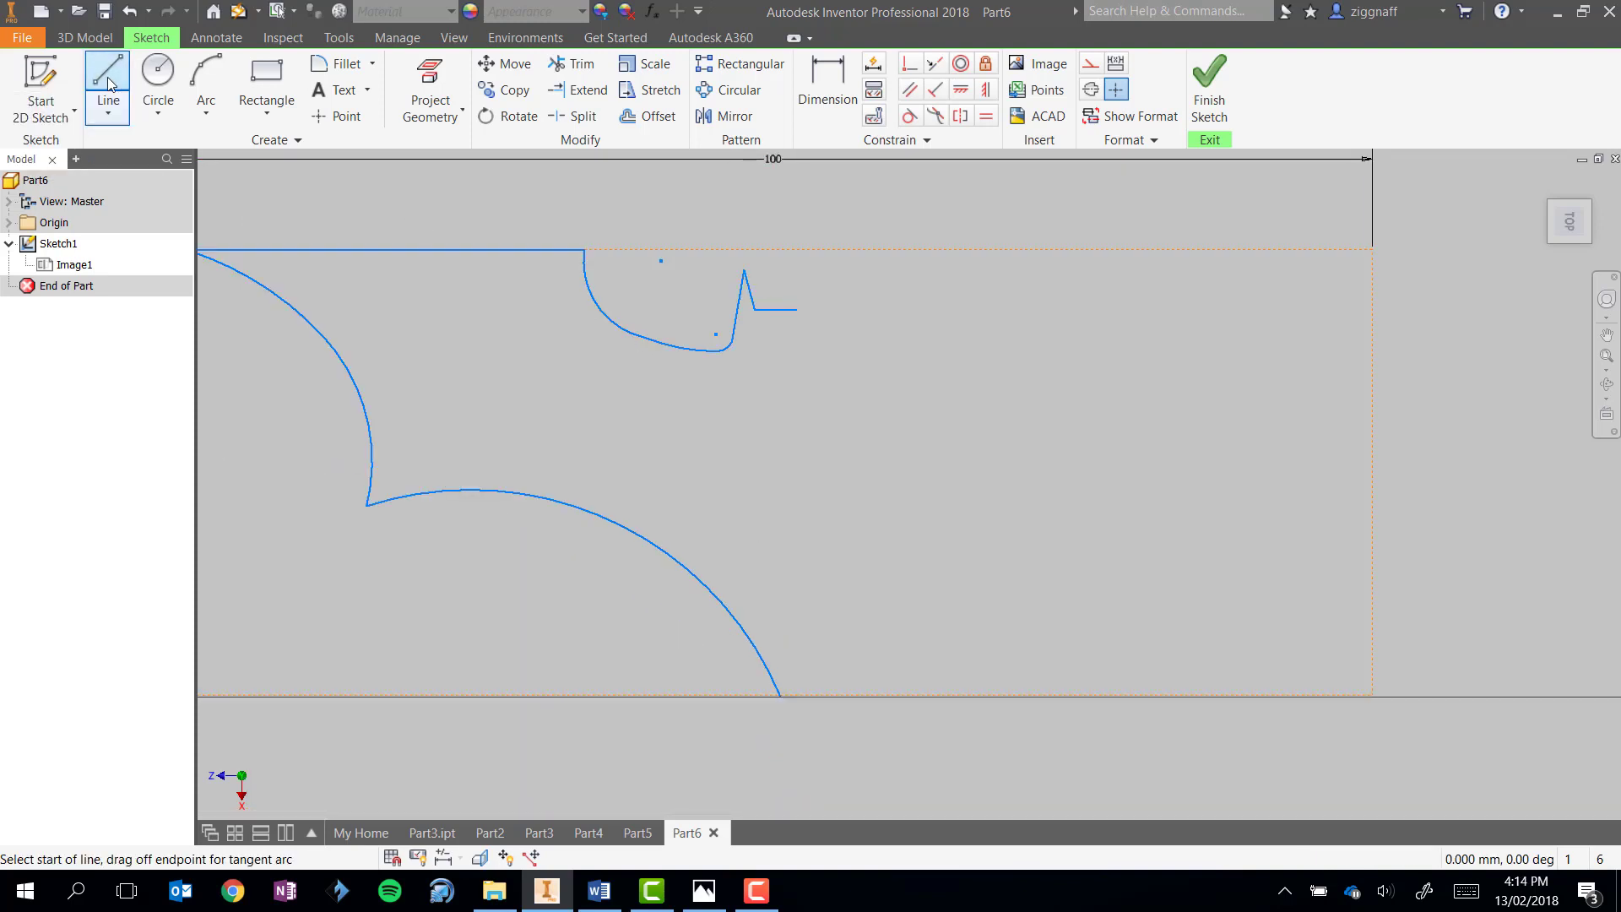
left_click(777, 695)
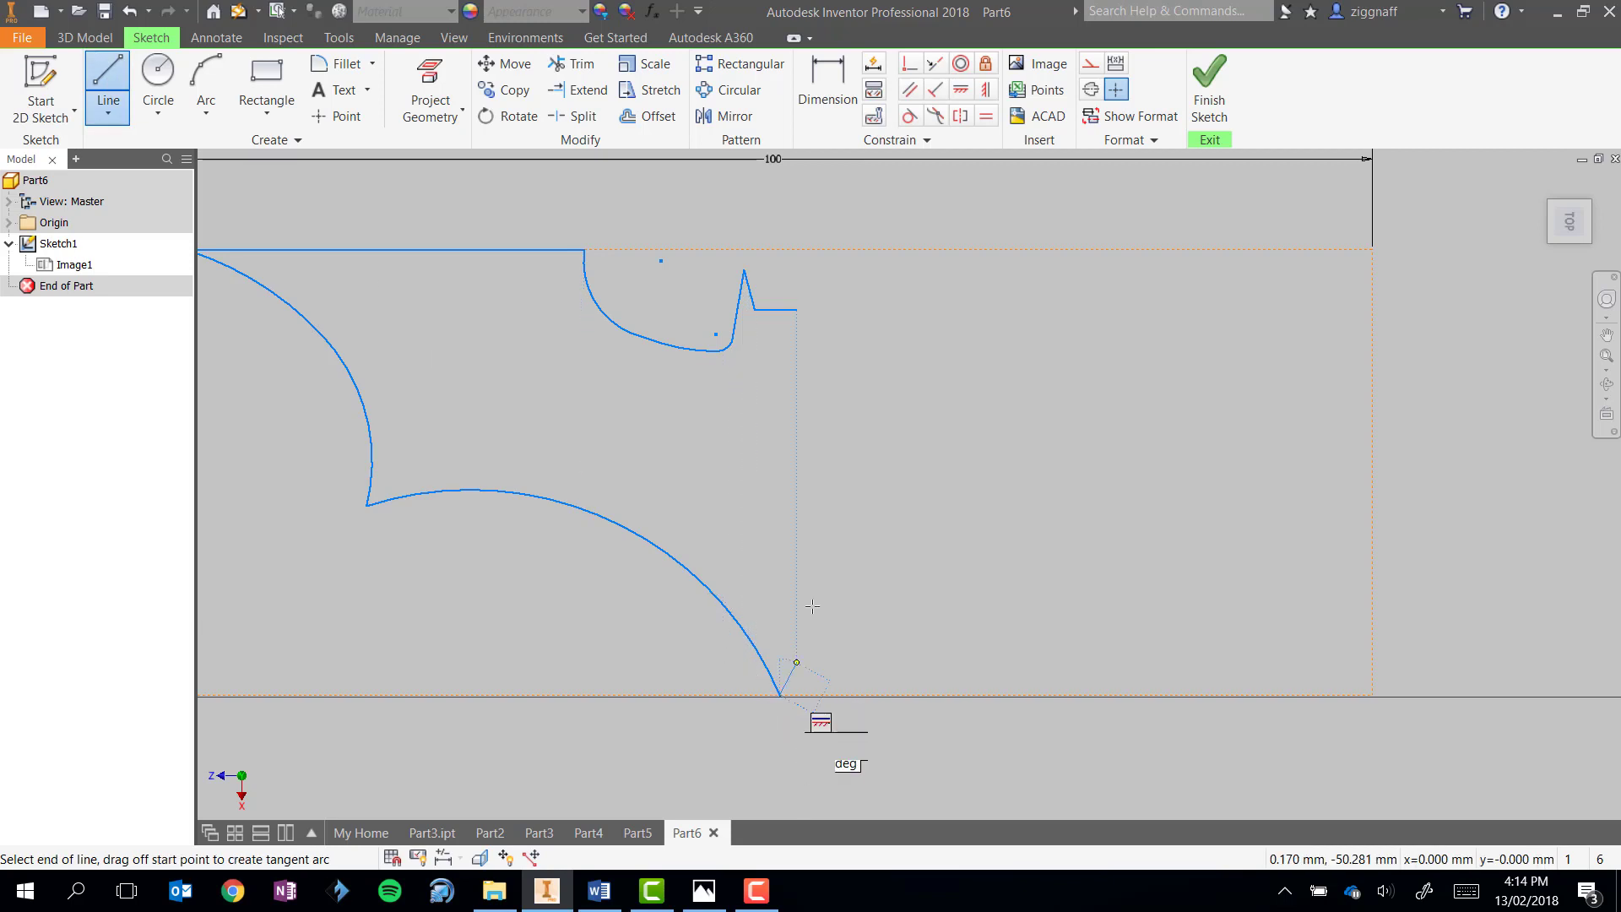
left_click(781, 310)
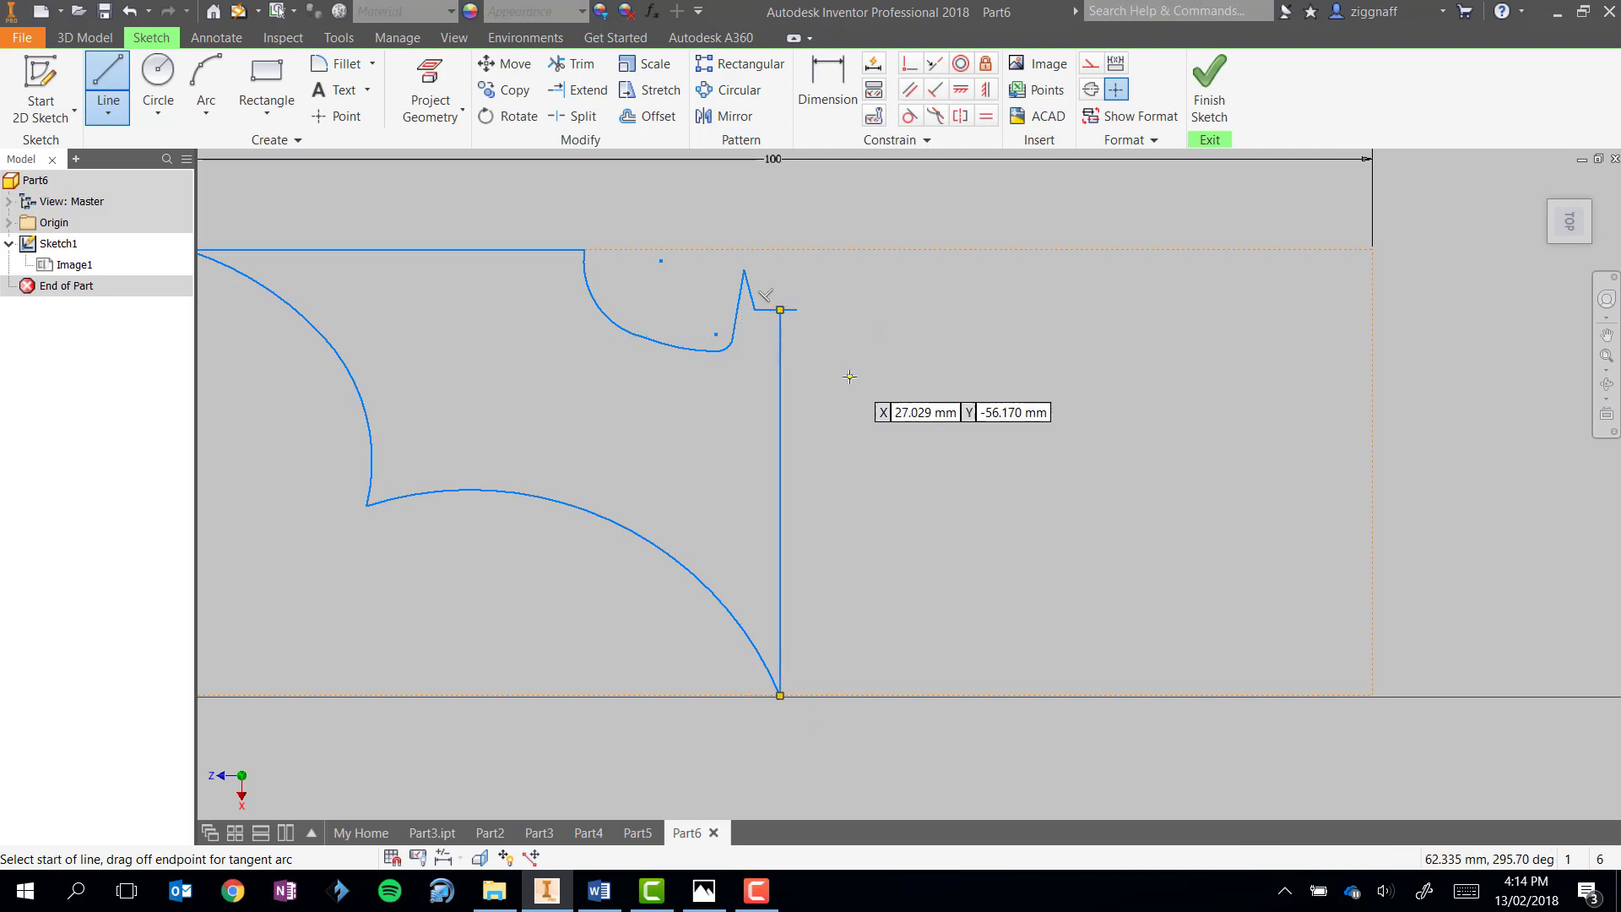
scroll(721, 246, "up", 6)
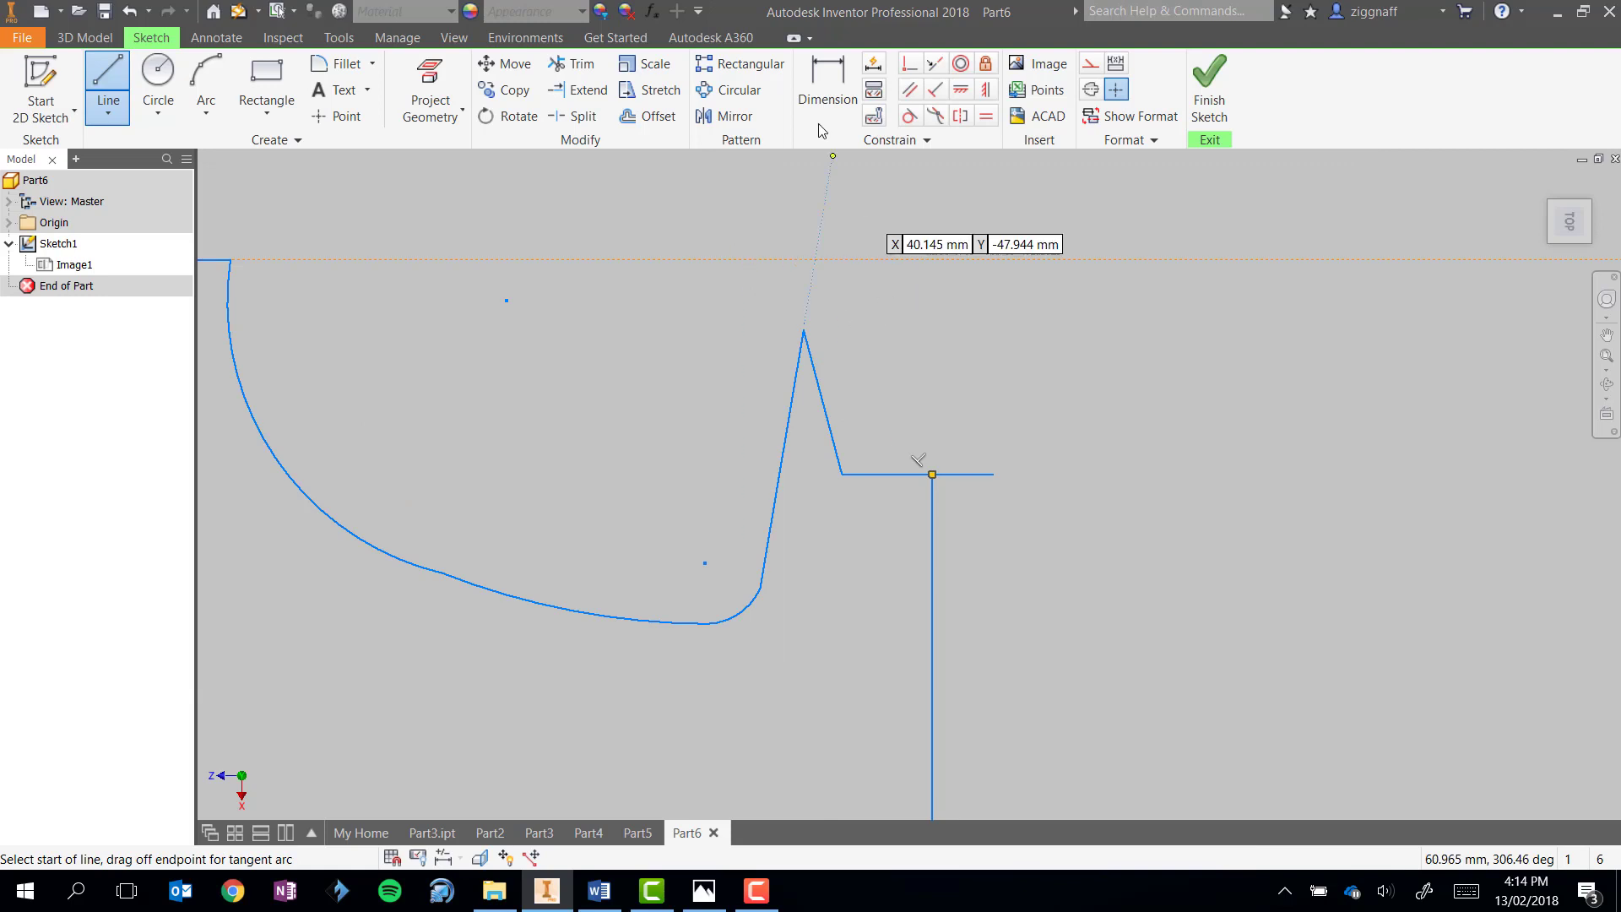
left_click(572, 63)
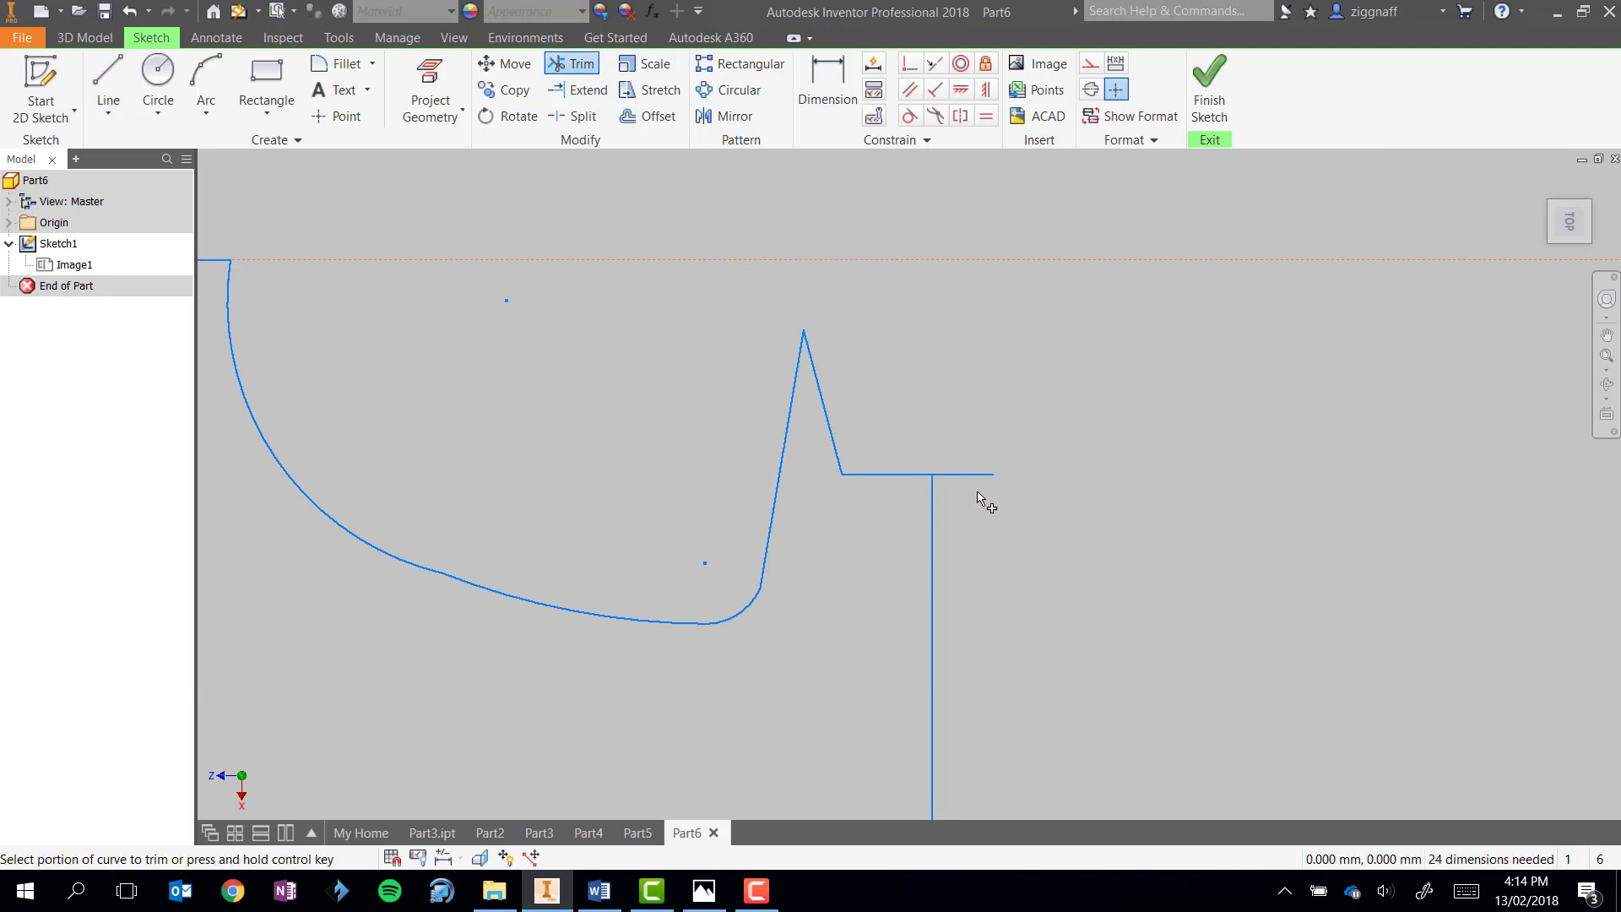
scroll(999, 518, "down", 6)
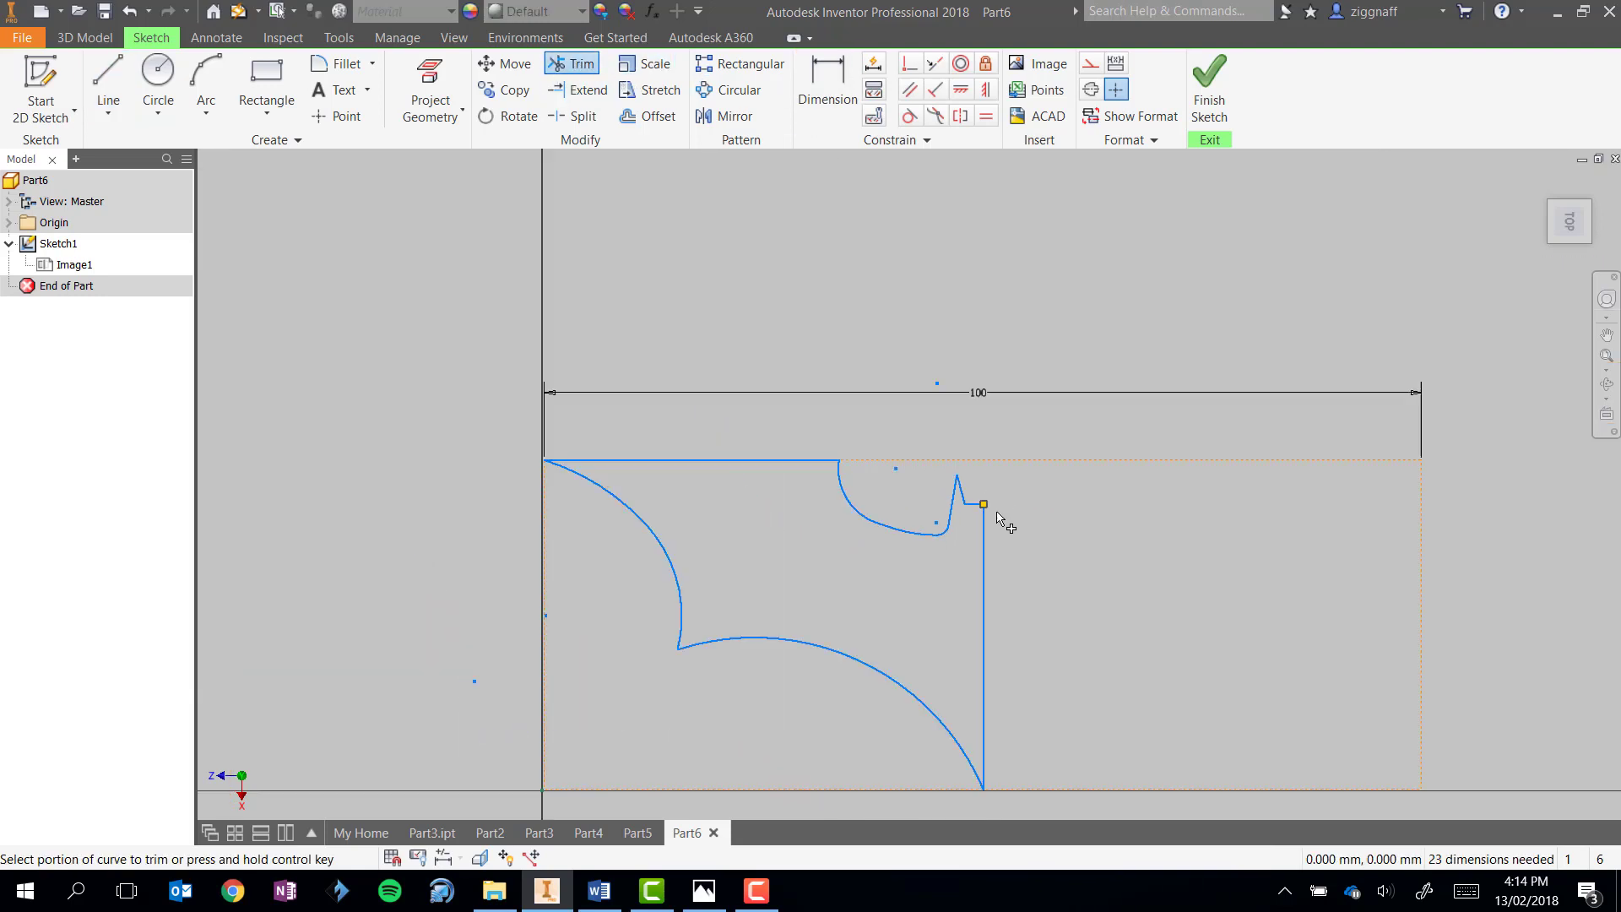
- Mirror the lower wing arc, top line and ear curves across the vertical centre line
mouse_move(1032, 543)
middle_mouse_down()
mouse_move(895, 377)
mouse_move(817, 408)
middle_mouse_up()
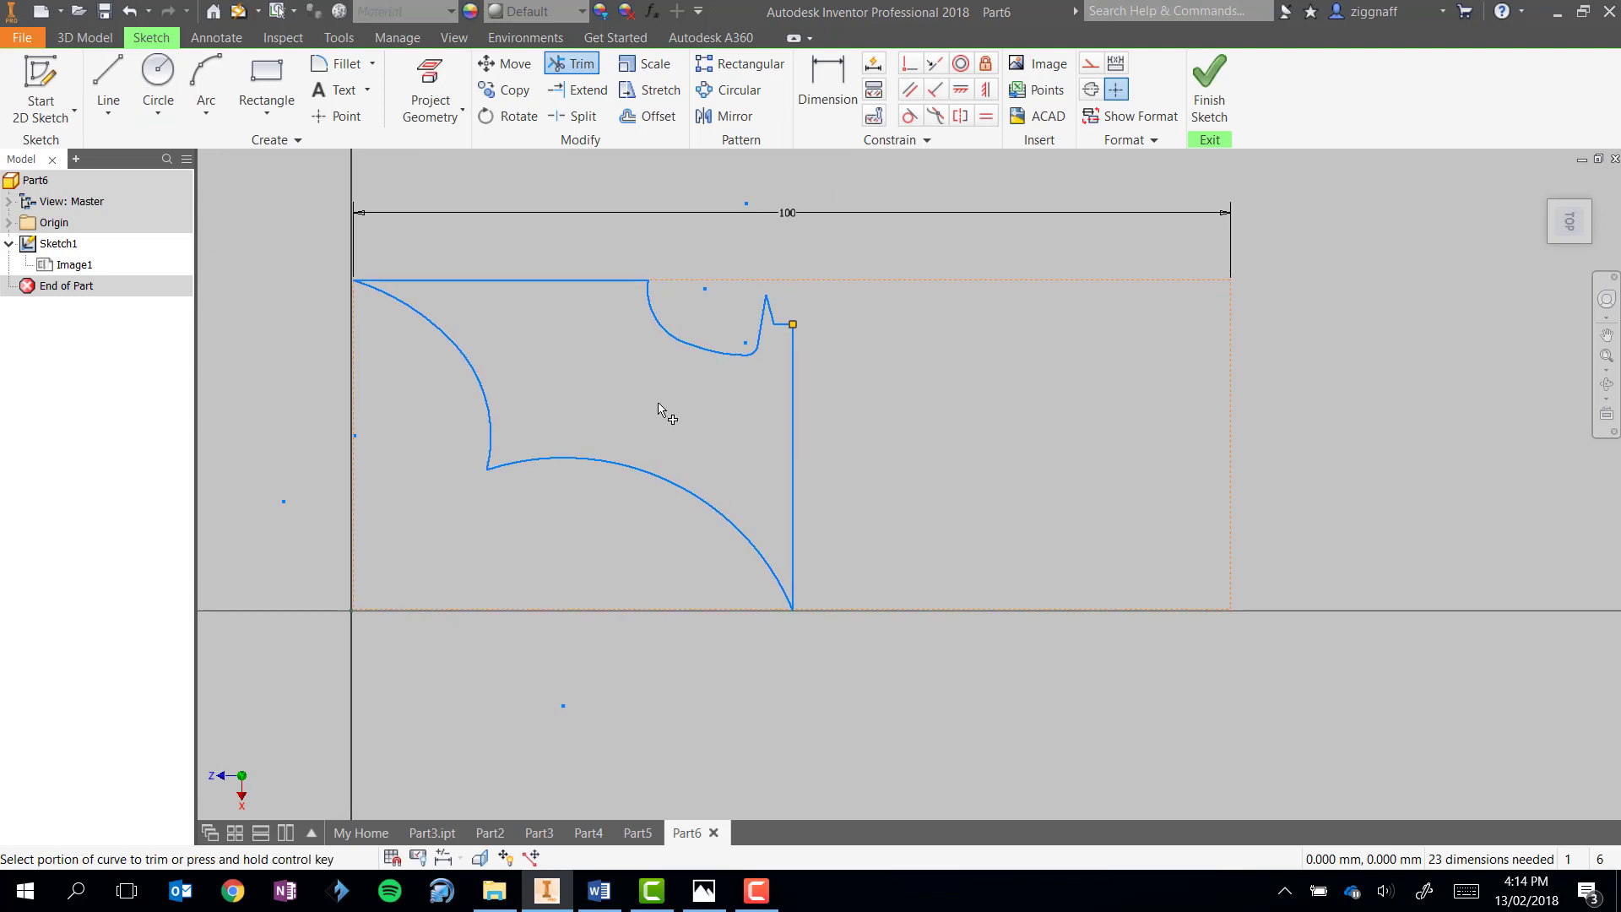
left_click(740, 115)
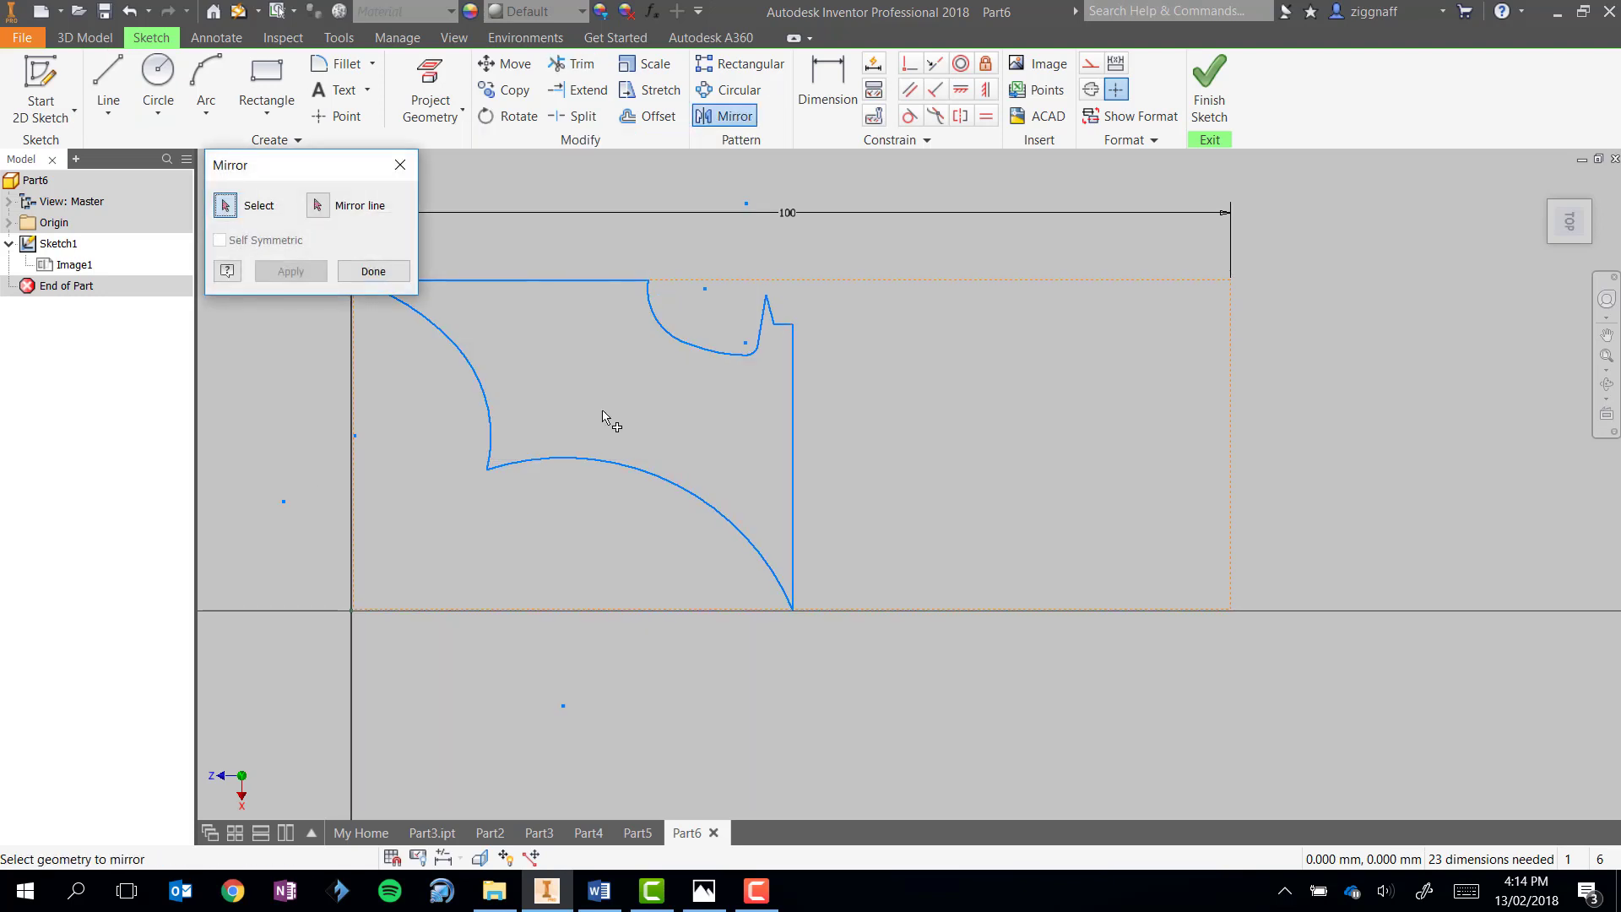
left_click(669, 494)
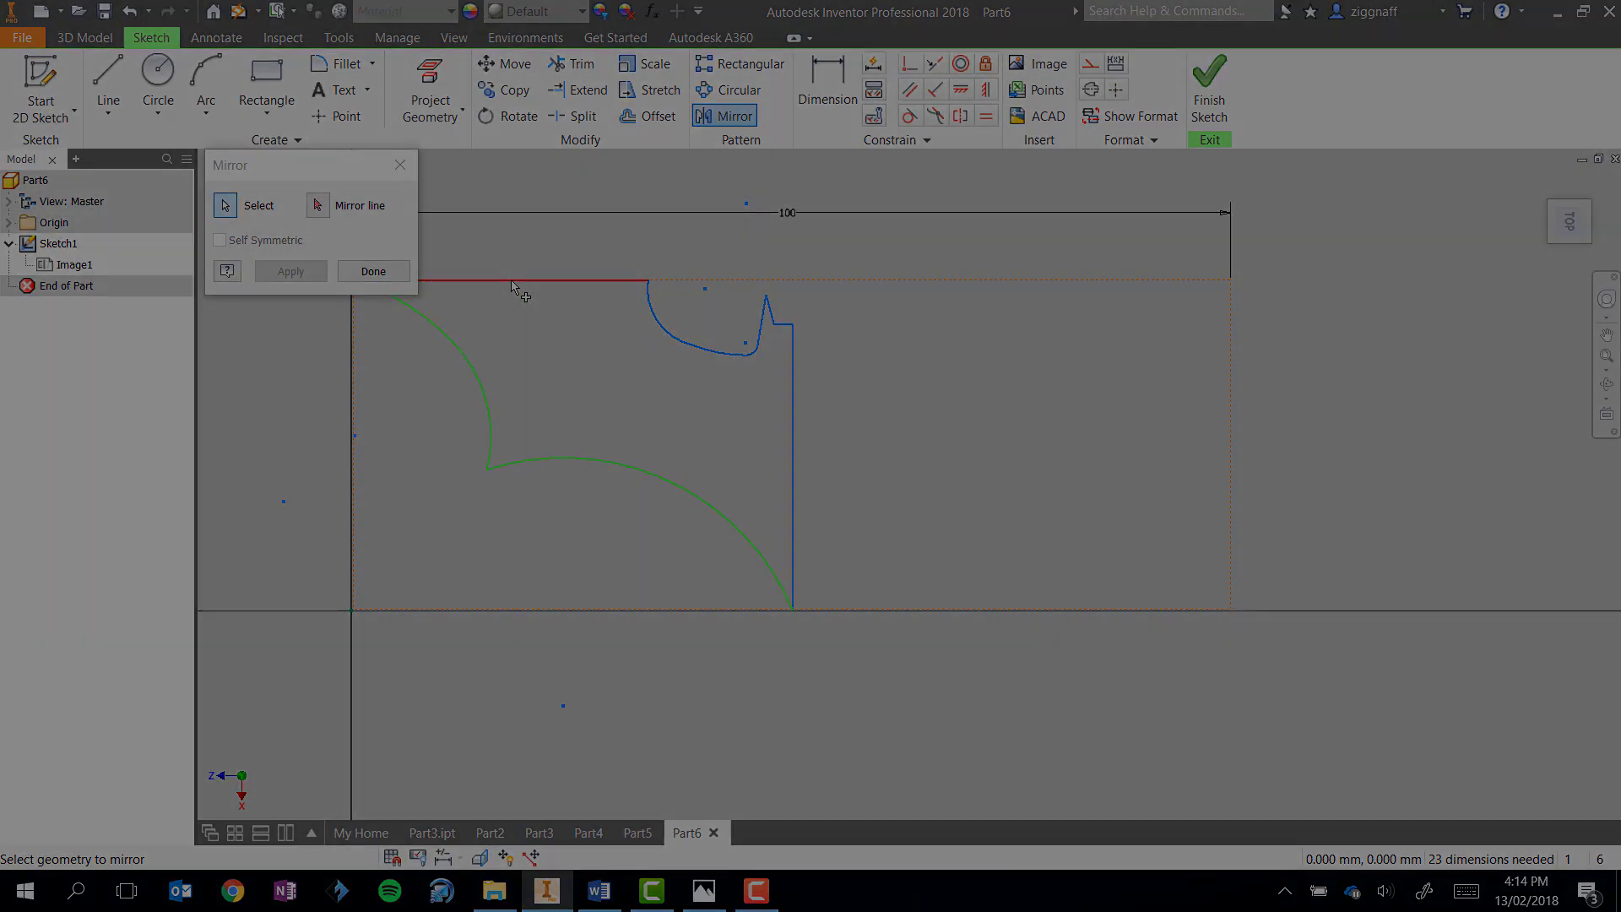
left_click(541, 280)
left_click(663, 327)
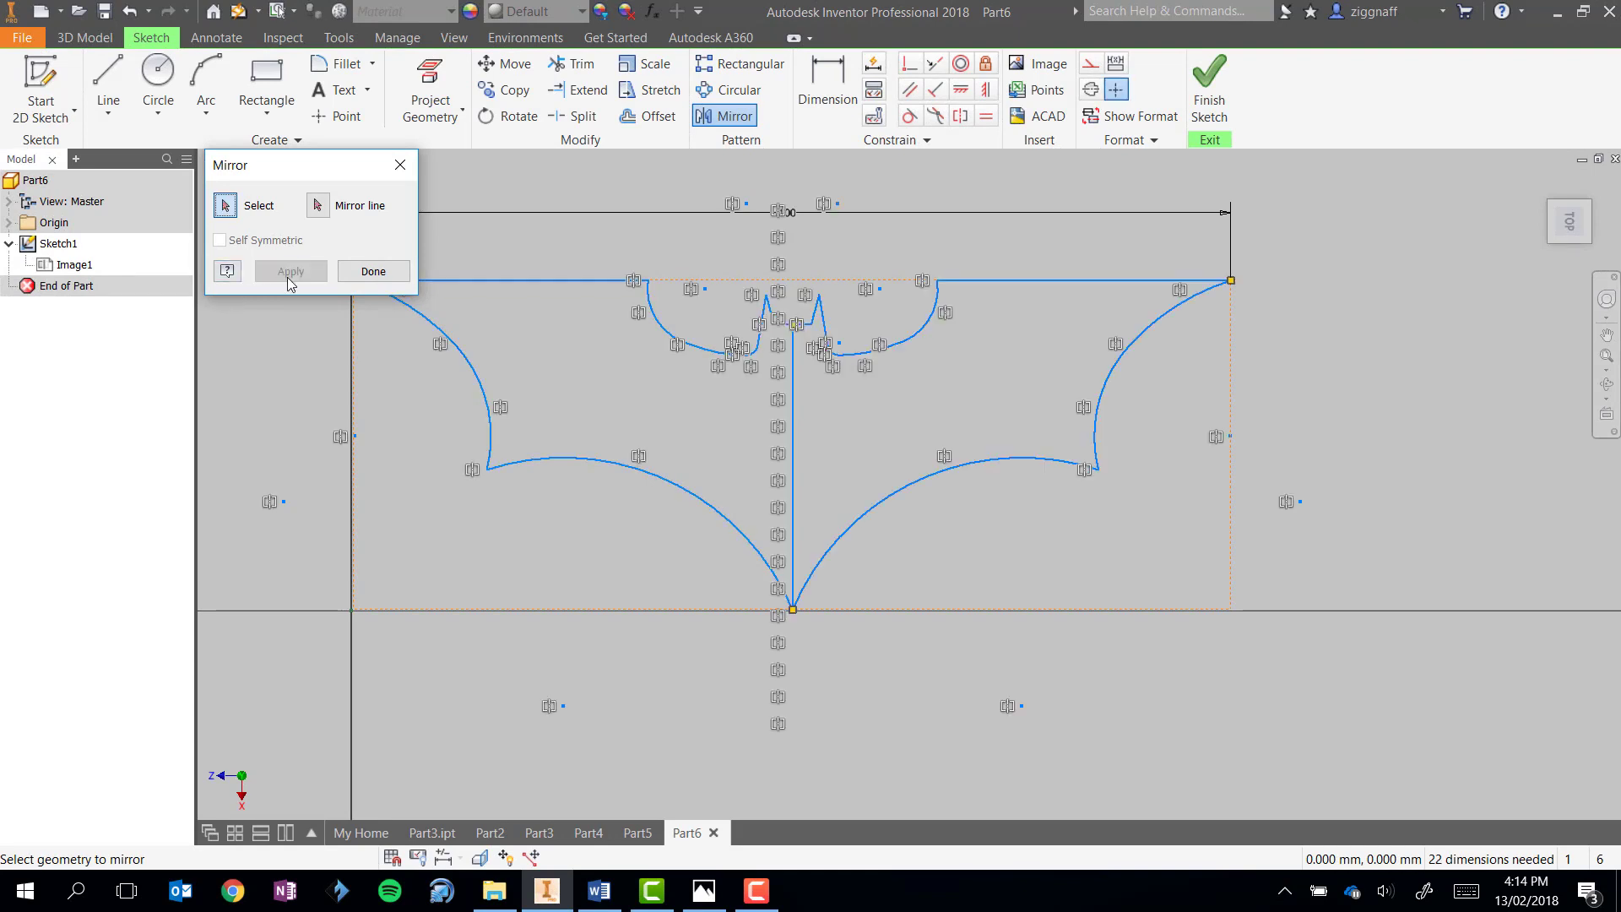
left_click(374, 271)
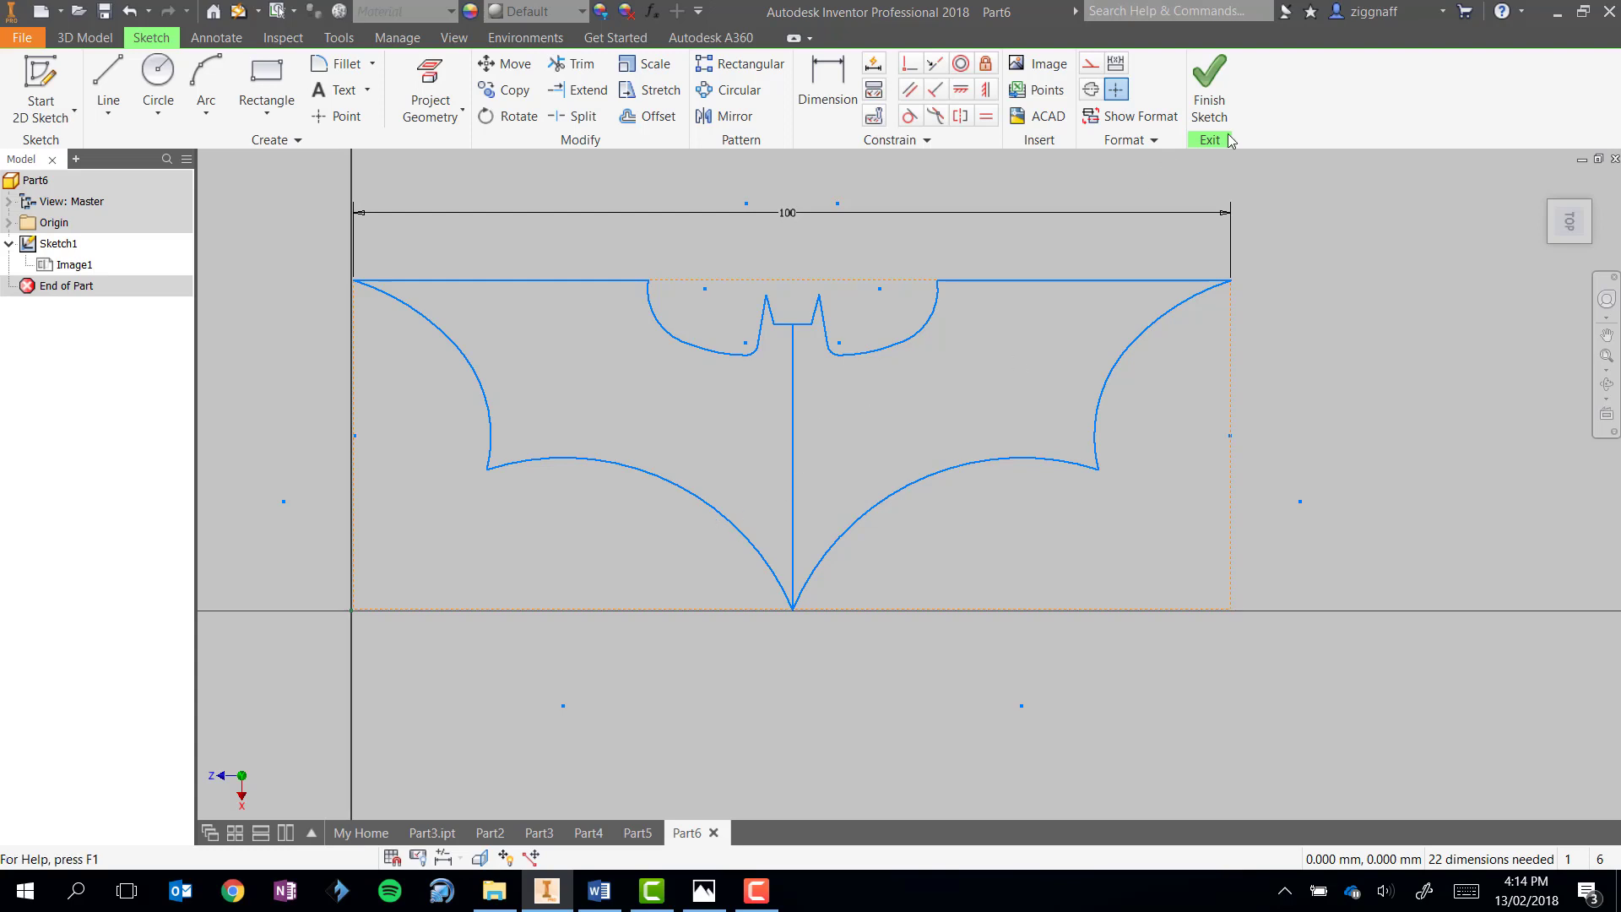
- Finish the sketch, extrude both bat profile regions 10 mm, and view the solid isometrically
left_click(1213, 88)
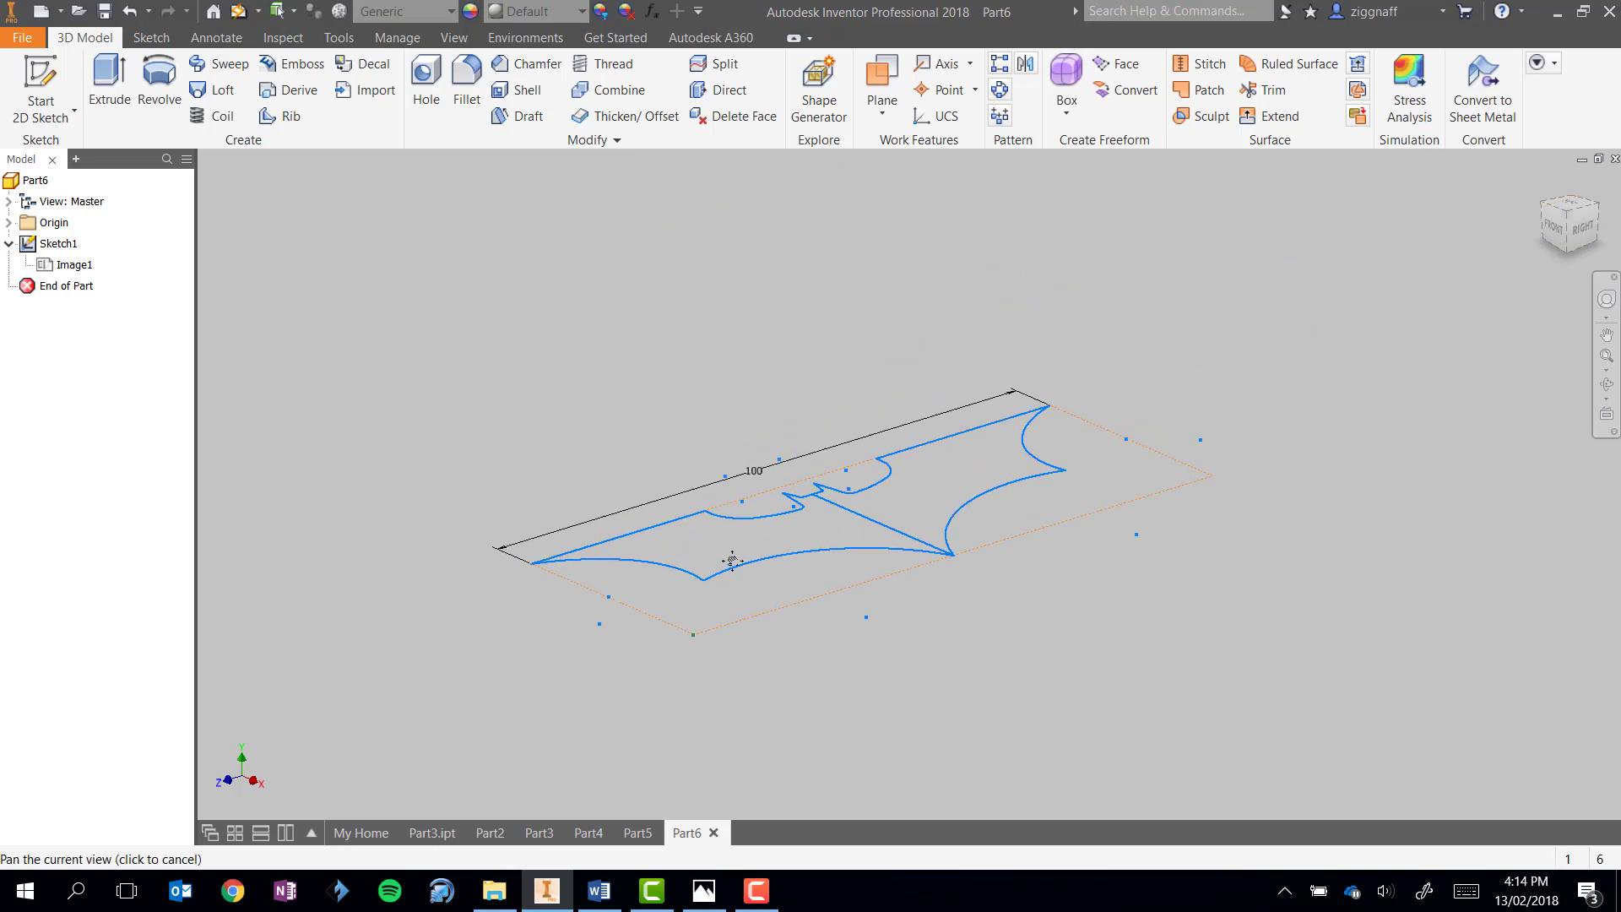
left_click(112, 74)
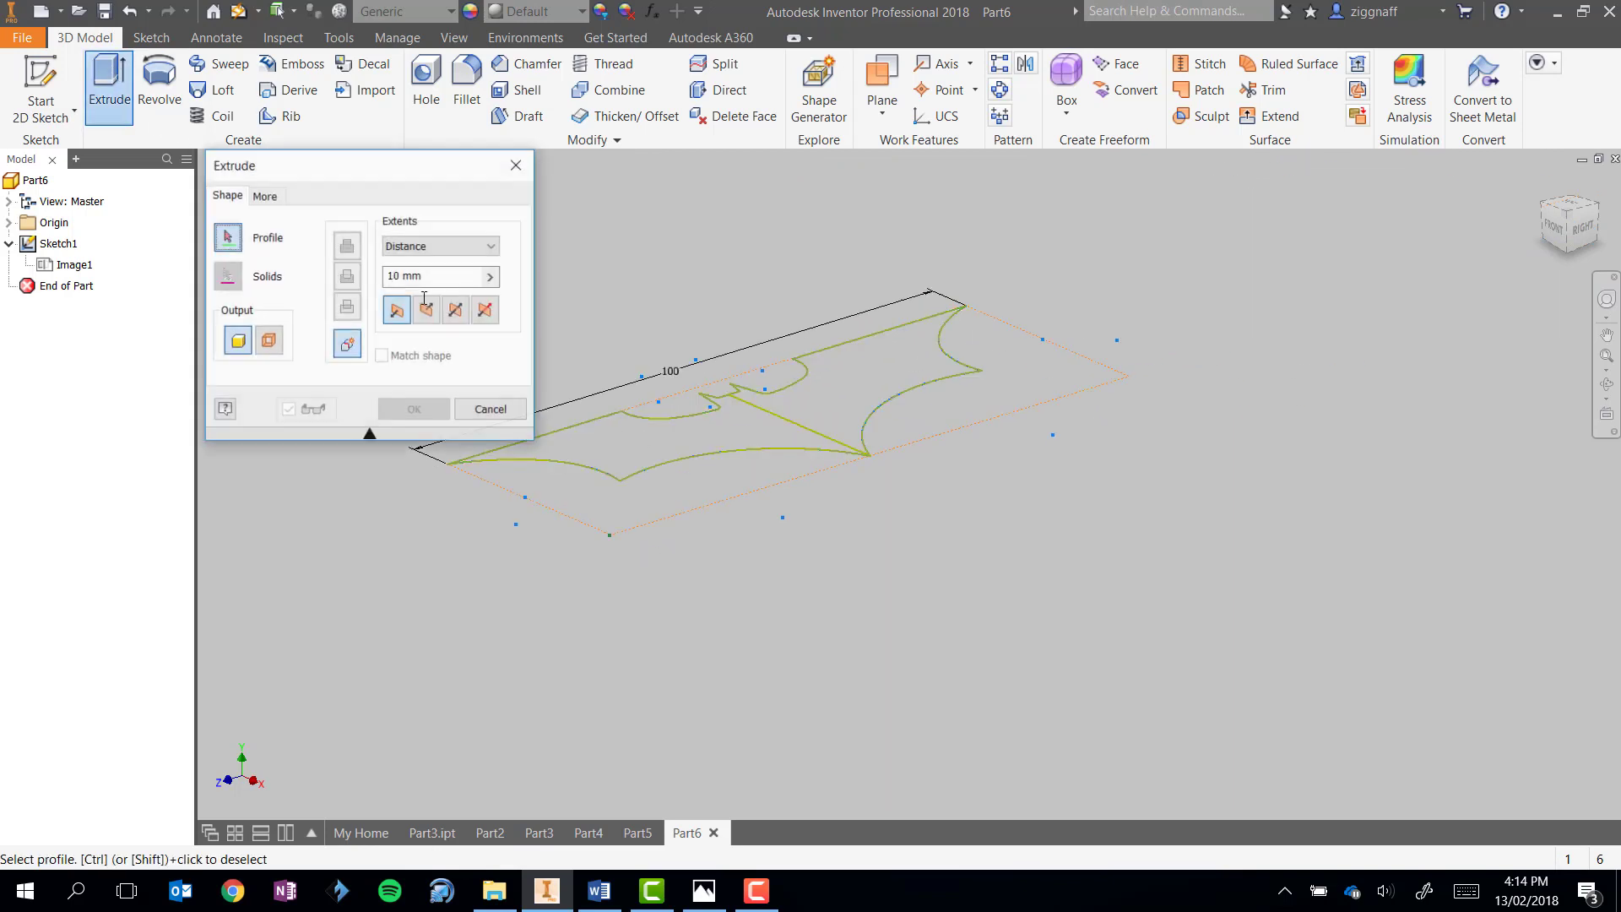
left_click(782, 401)
left_click(847, 393)
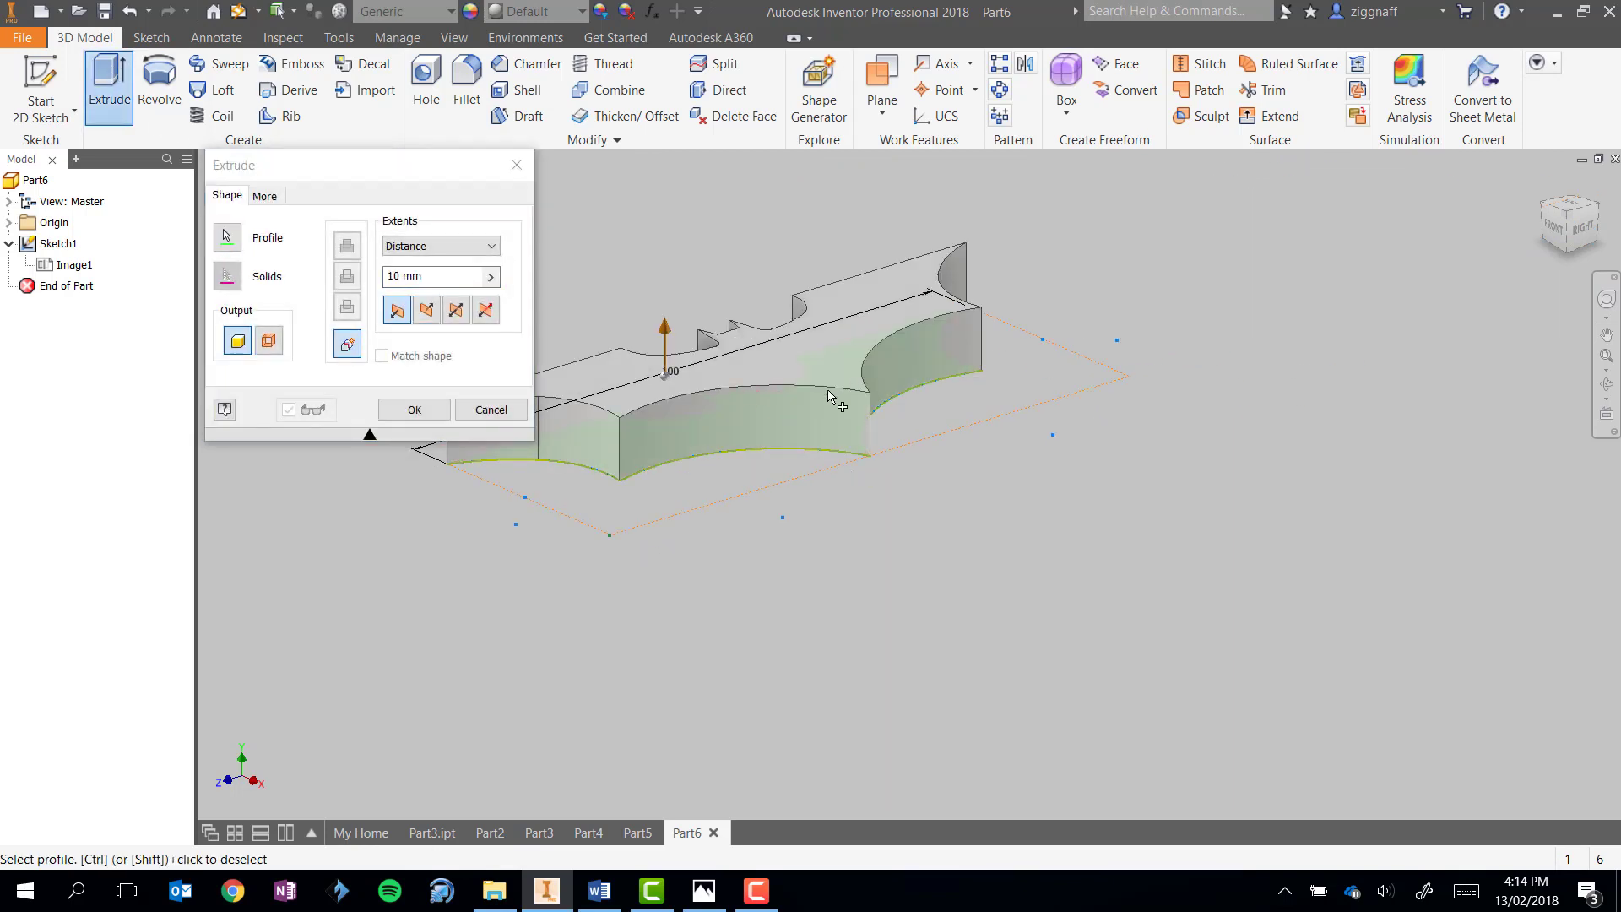
left_click(415, 410)
left_click(1569, 208)
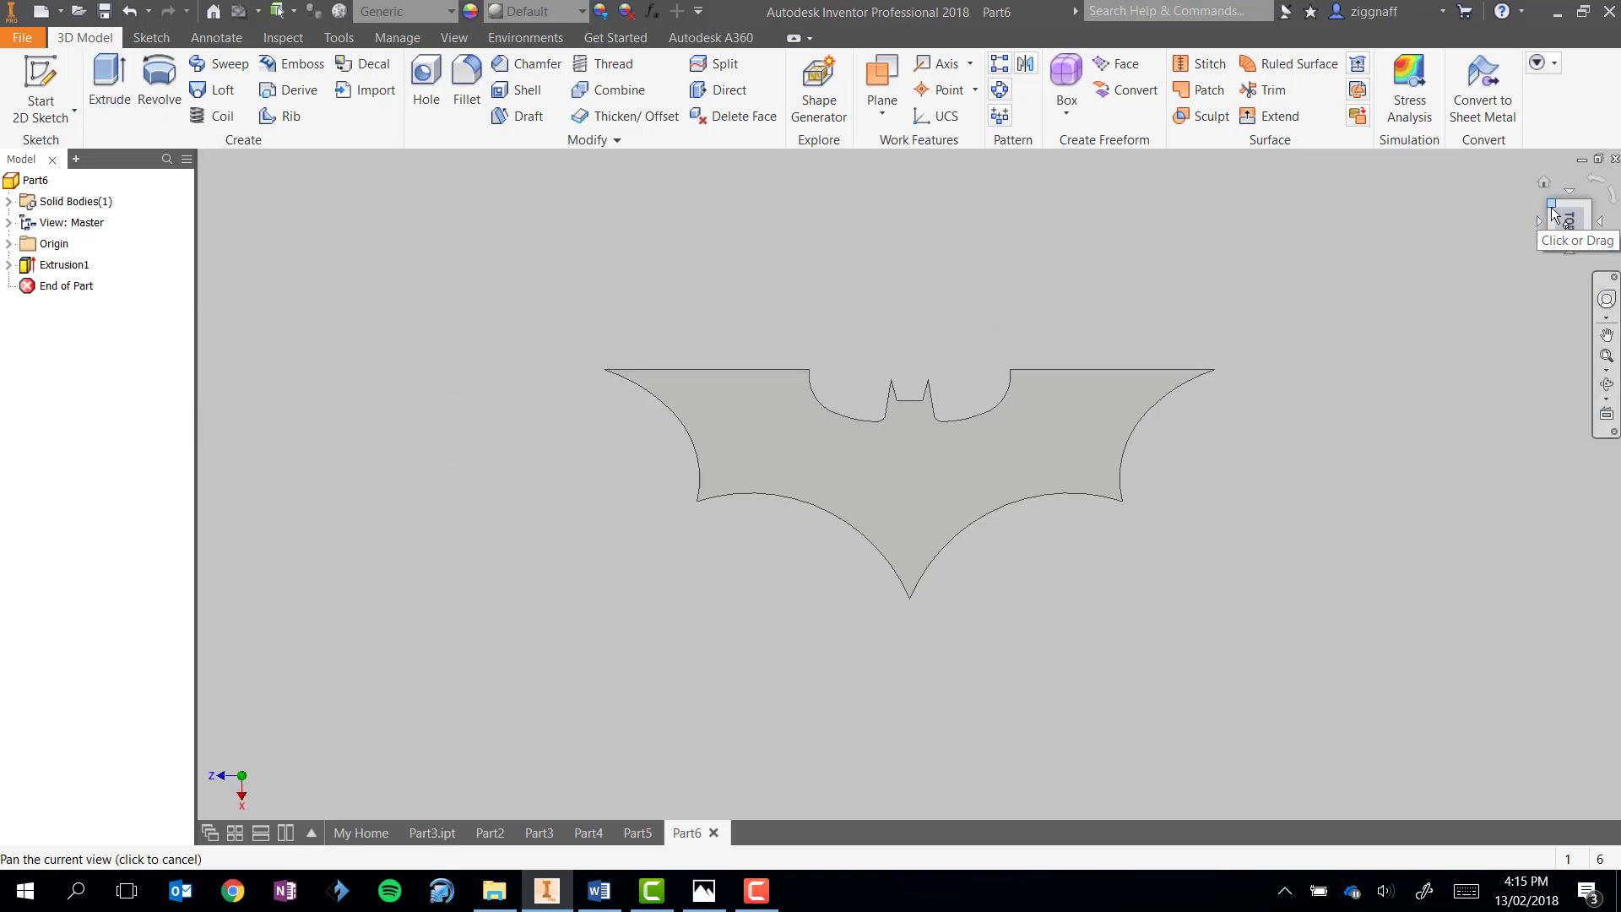
left_click(1552, 213)
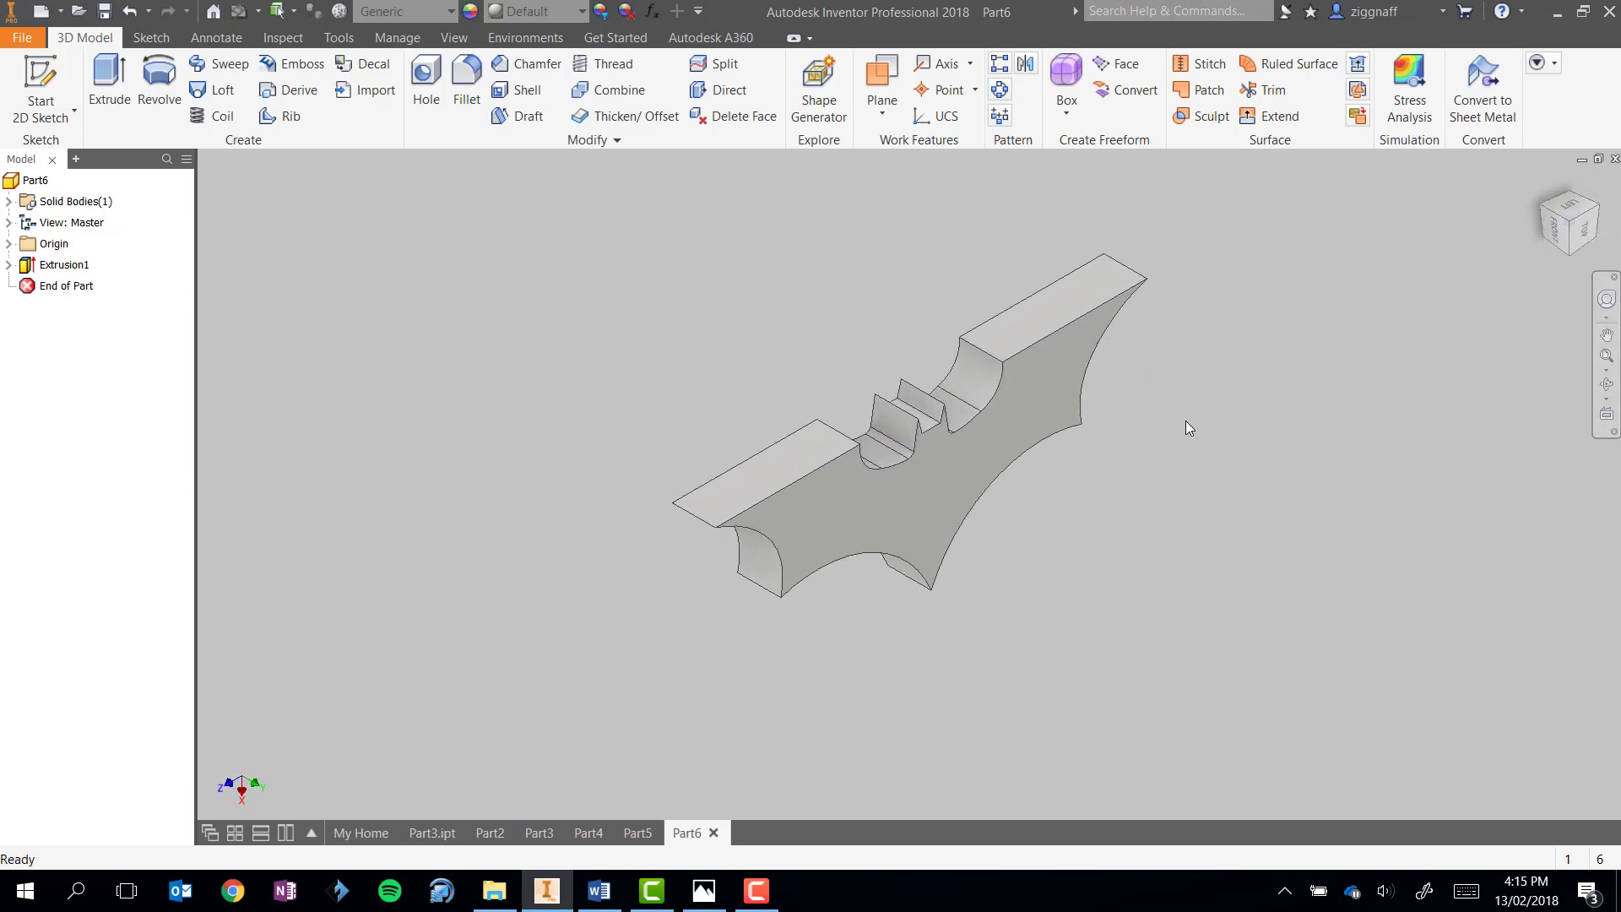